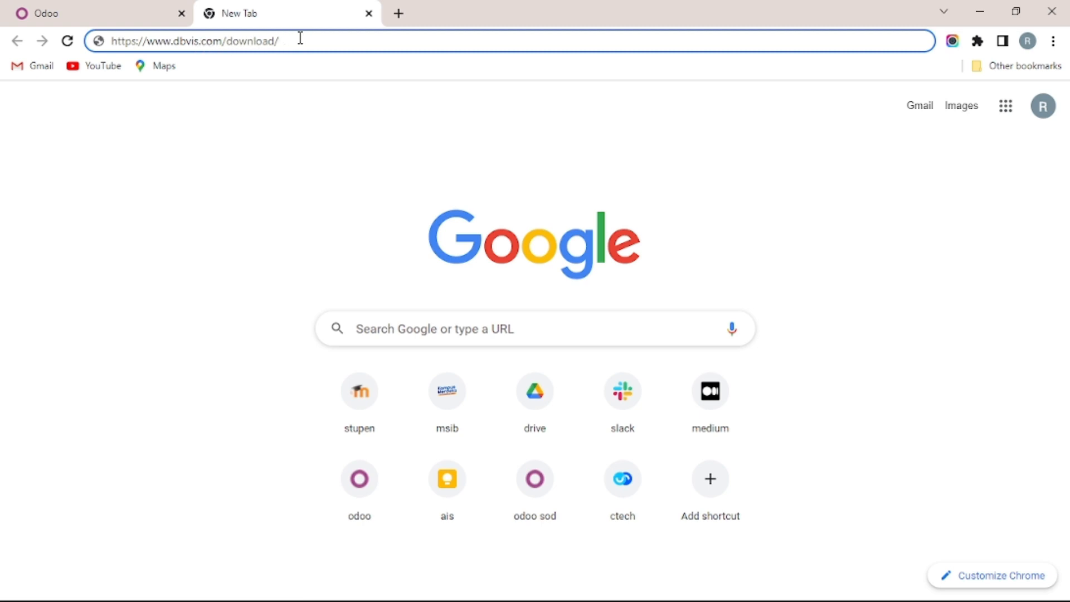
Load the DbVisualizer download page and dismiss the cookie policy notice.
key("Return")
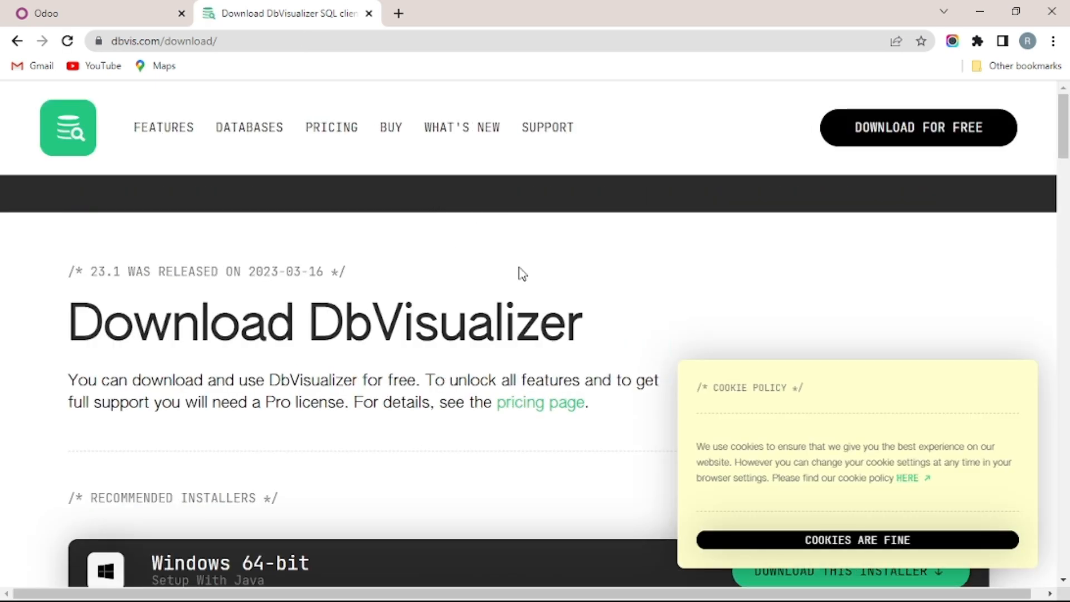
left_click(1013, 390)
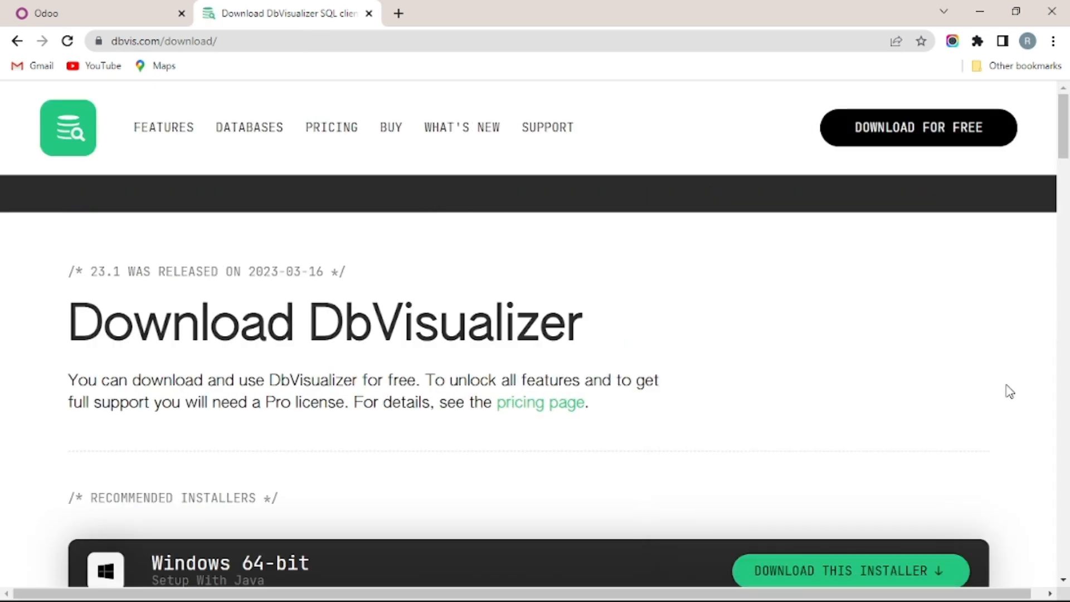
scroll(543, 302, "down", 3)
scroll(544, 300, "up", 3)
scroll(478, 341, "down", 8)
scroll(478, 336, "up", 1)
scroll(478, 335, "down", 1)
scroll(353, 393, "down", 1)
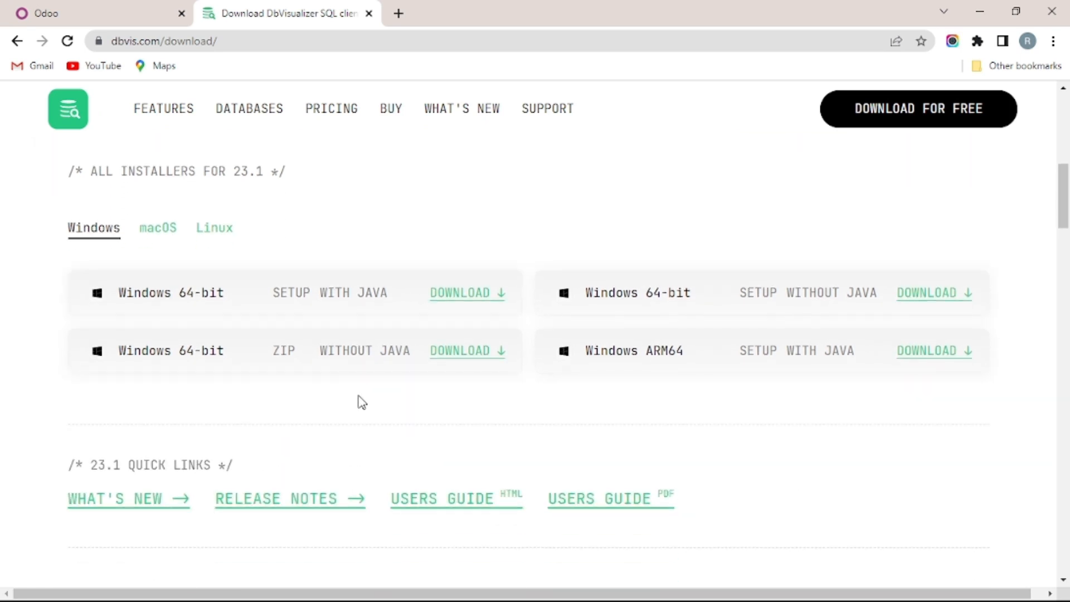
Download the recommended Windows 64-bit installer with Java, dbvis_windows-x64_23_1_jre.exe.
left_click(211, 235)
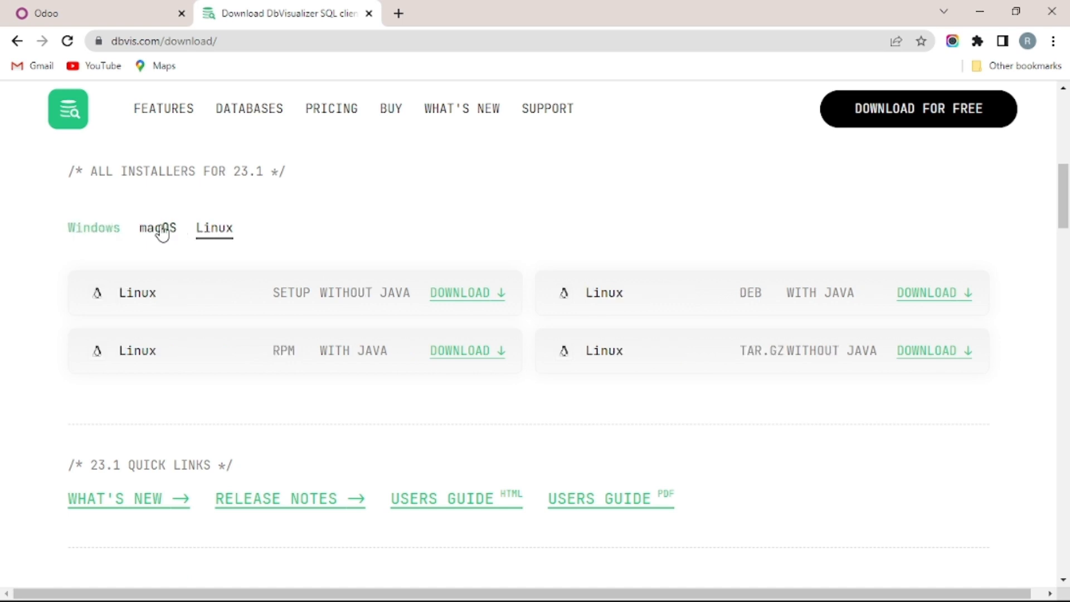
left_click(112, 230)
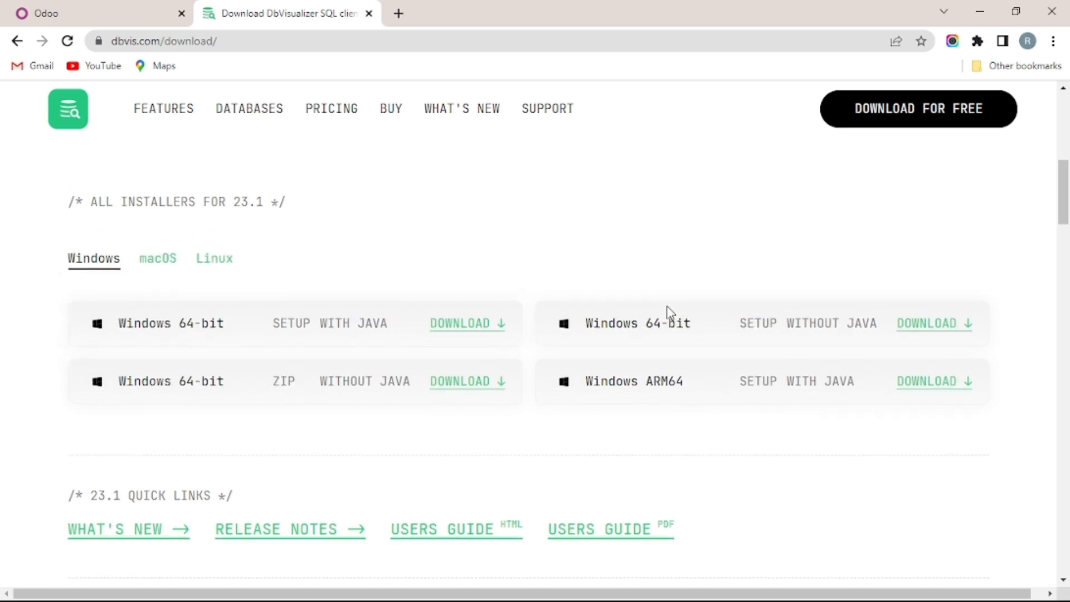
scroll(530, 296, "up", 5)
scroll(534, 290, "up", 4)
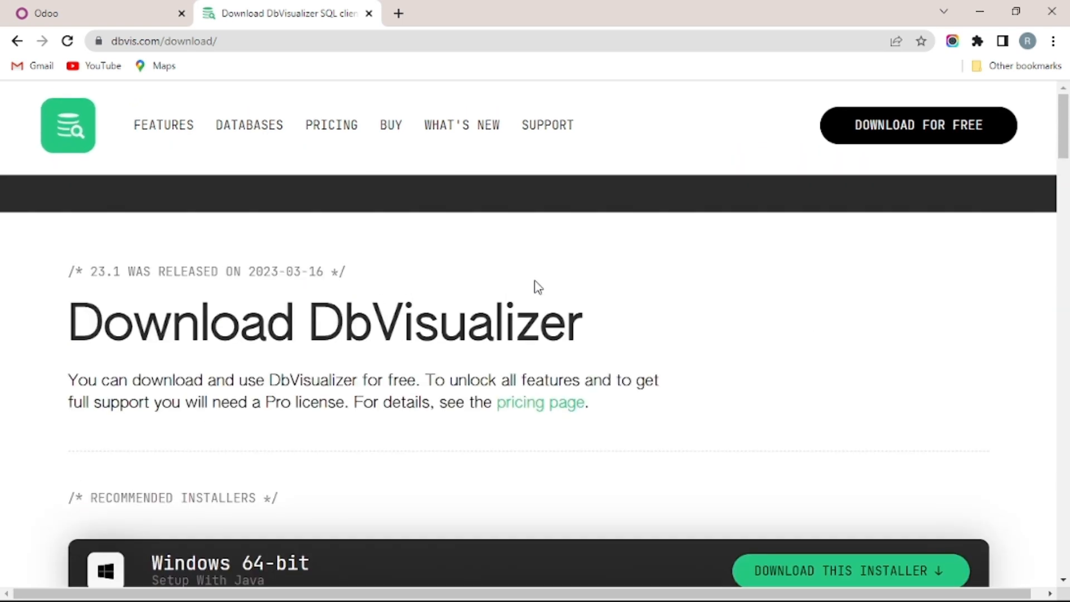
scroll(602, 301, "down", 3)
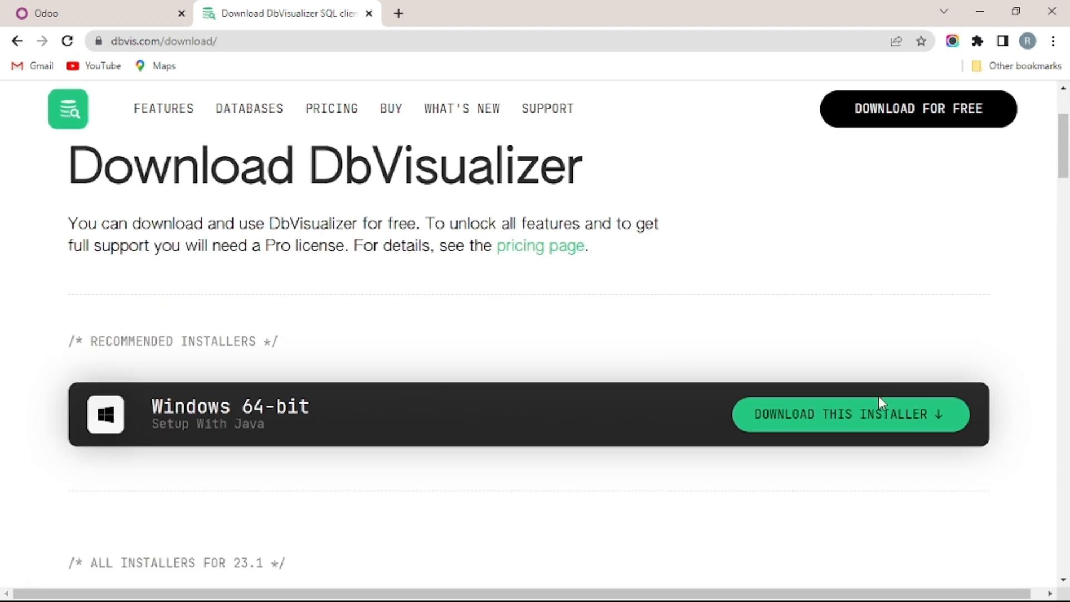
left_click(824, 425)
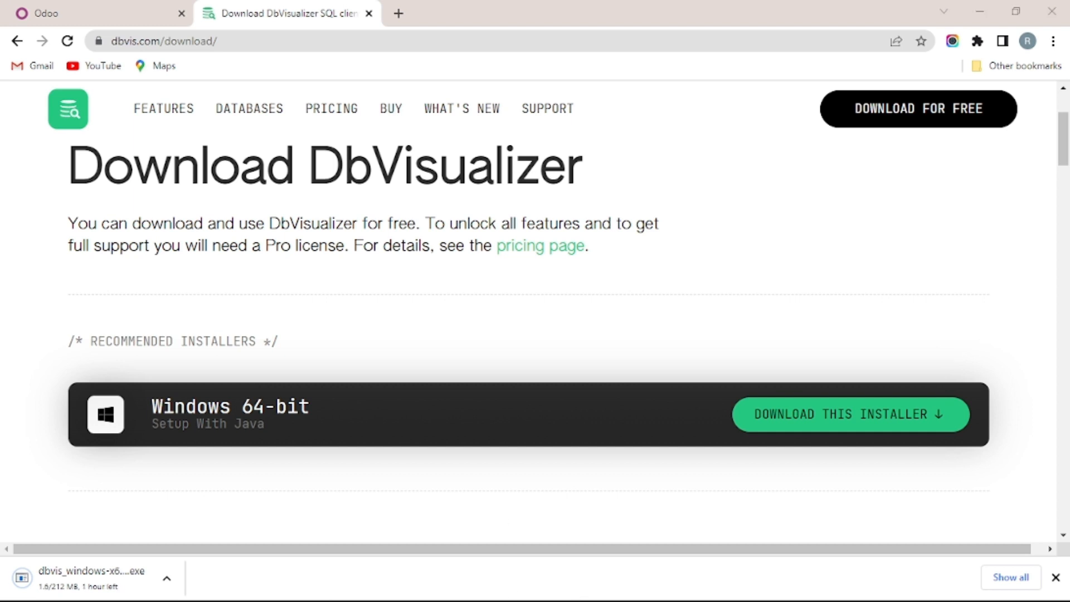
scroll(942, 468, "up", 2)
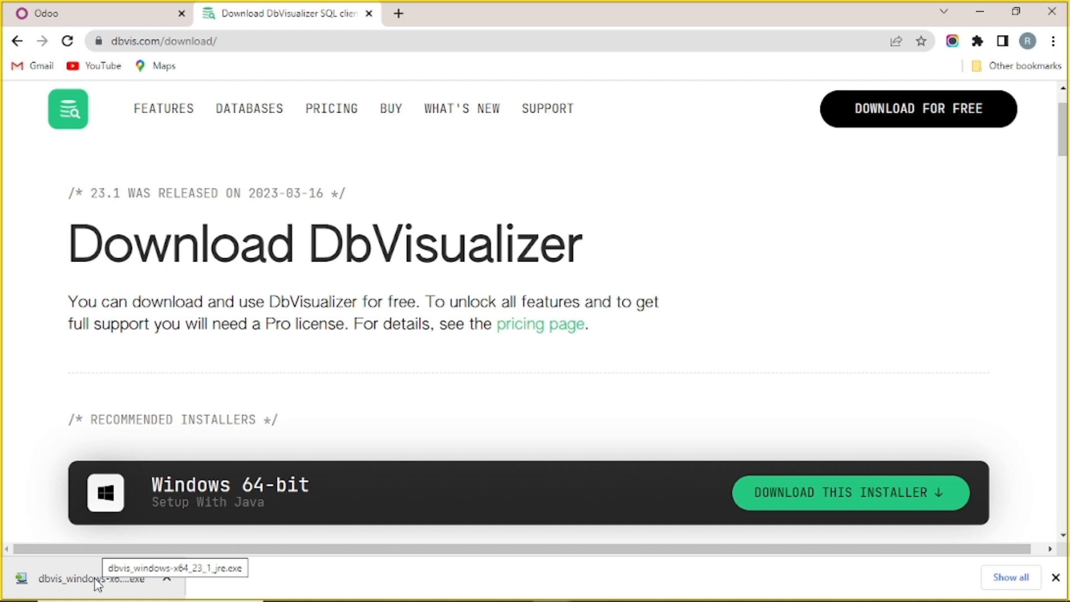
Locate dbvis_windows-x64_23_1_jre.exe in Downloads and run it as administrator.
right_click(97, 582)
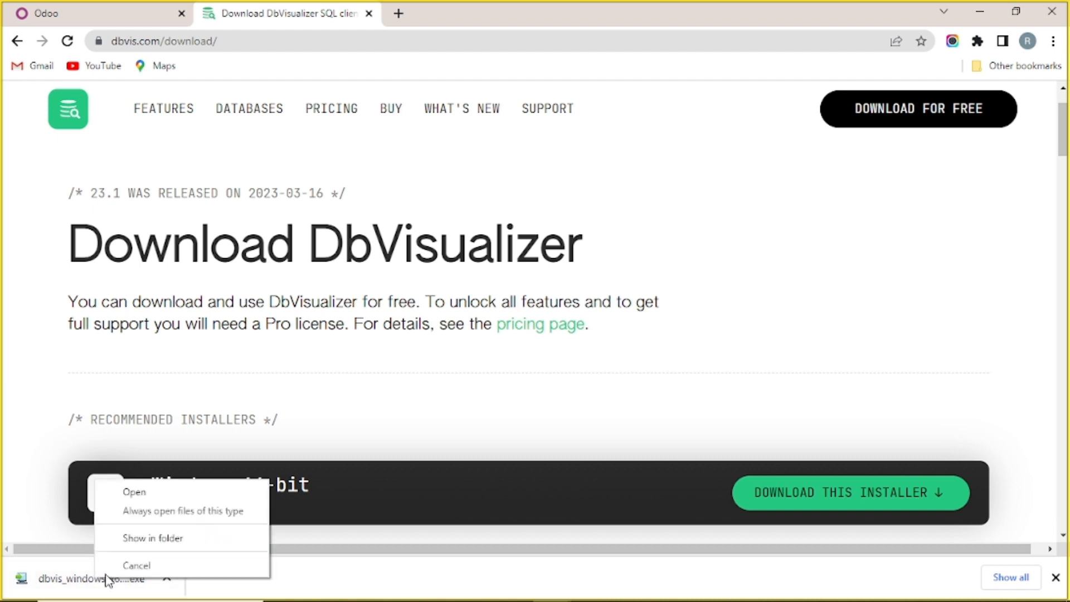
left_click(171, 540)
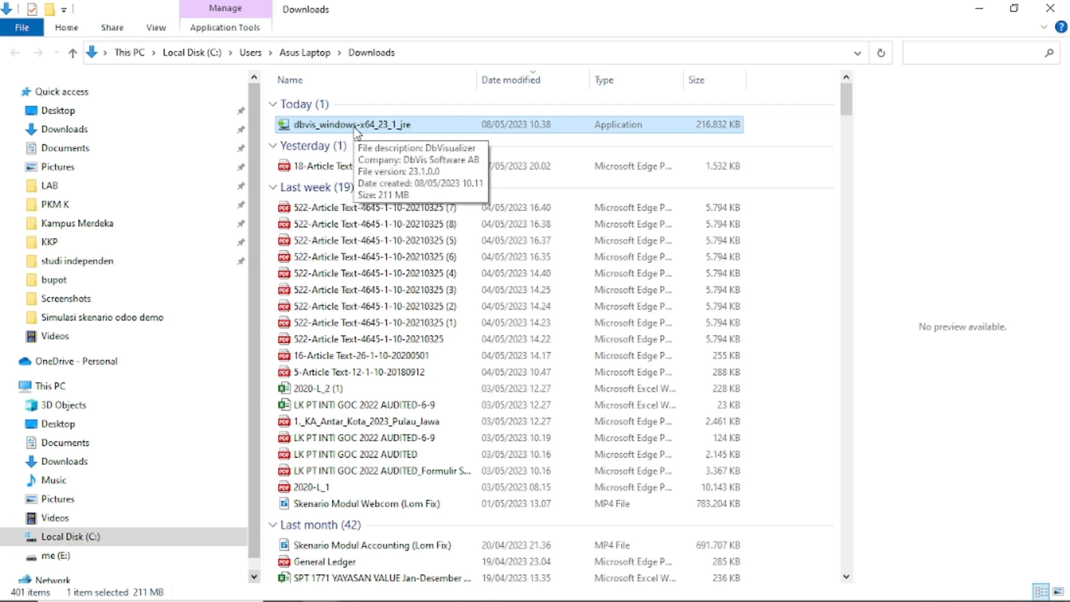
double_click(356, 125)
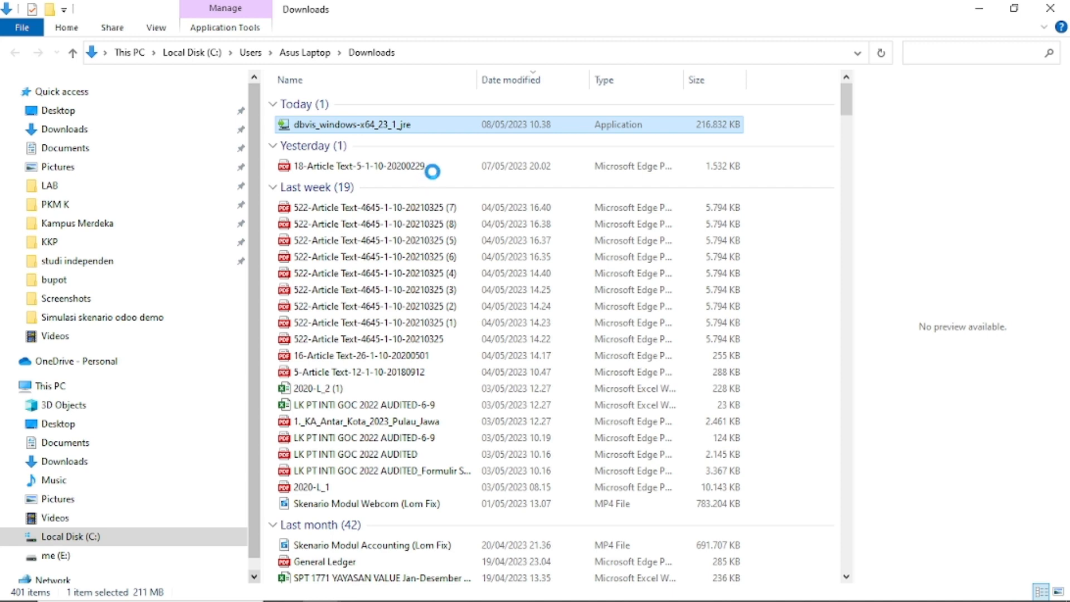
key("shift+F10")
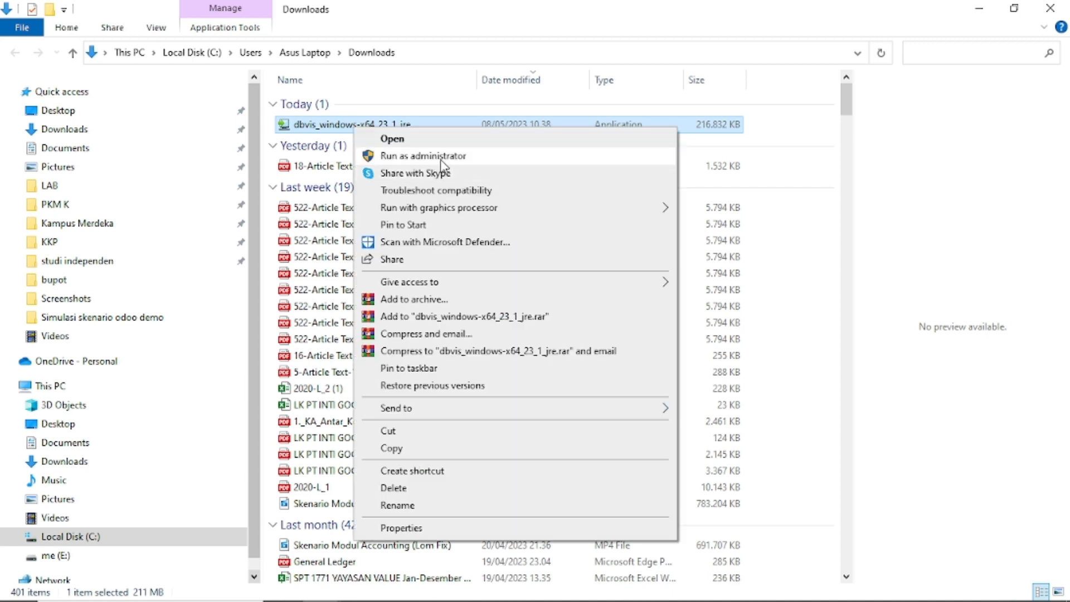
left_click(423, 156)
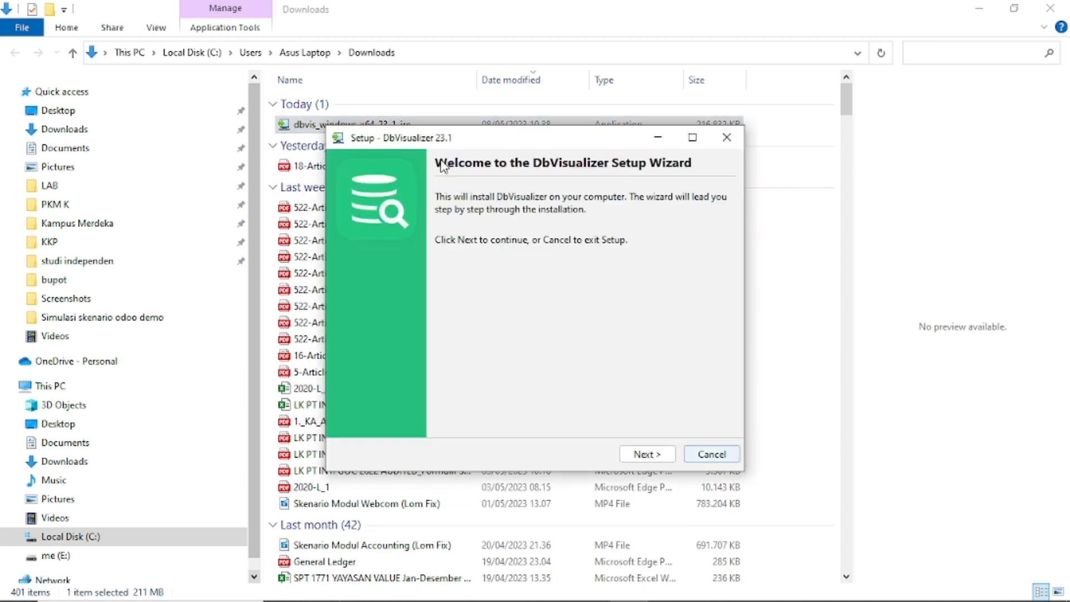
left_click(979, 9)
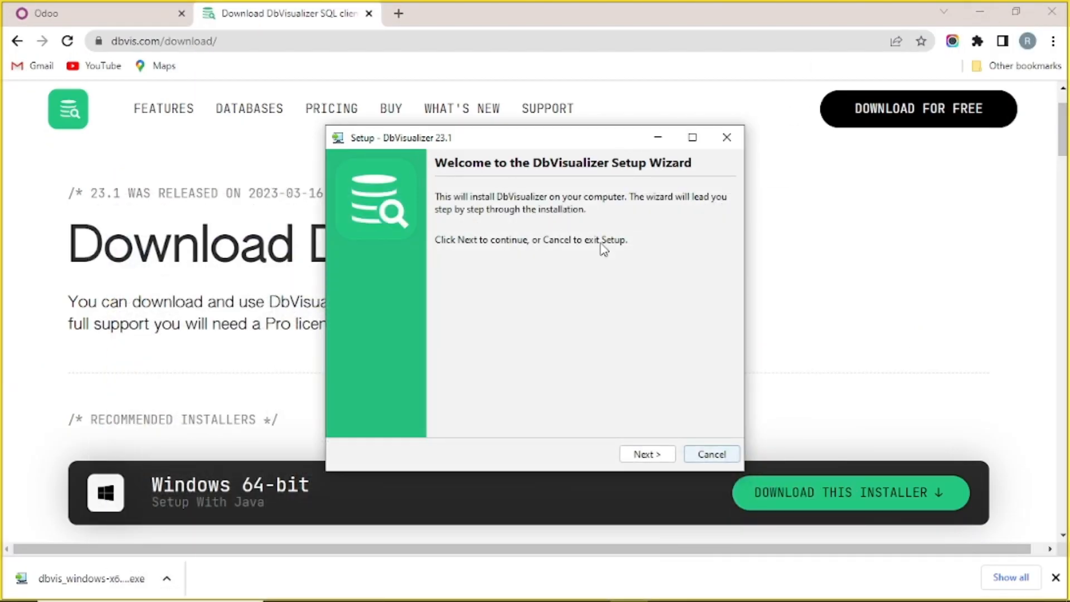
Advance to the destination step, keeping C:\Program Files\DbVisualizer as the install folder.
left_click(655, 459)
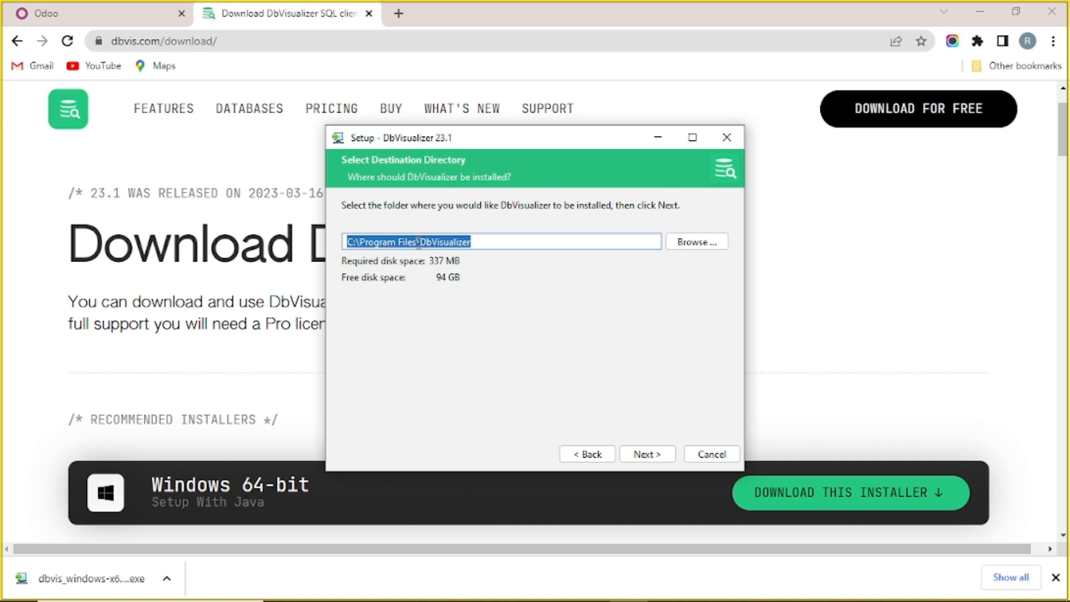
left_click(681, 246)
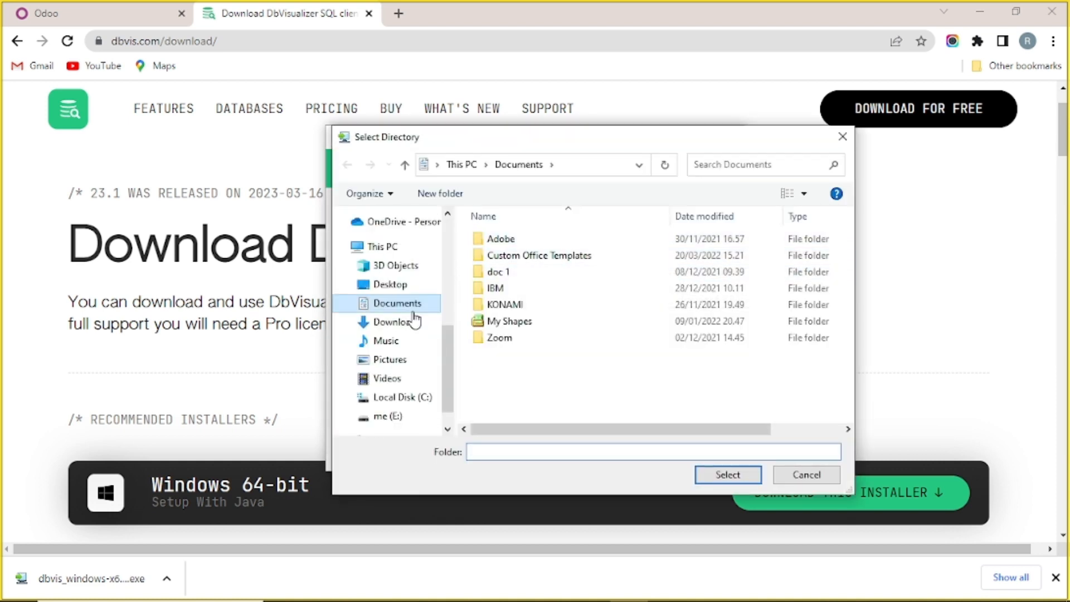
scroll(405, 375, "down", 1)
scroll(407, 370, "up", 4)
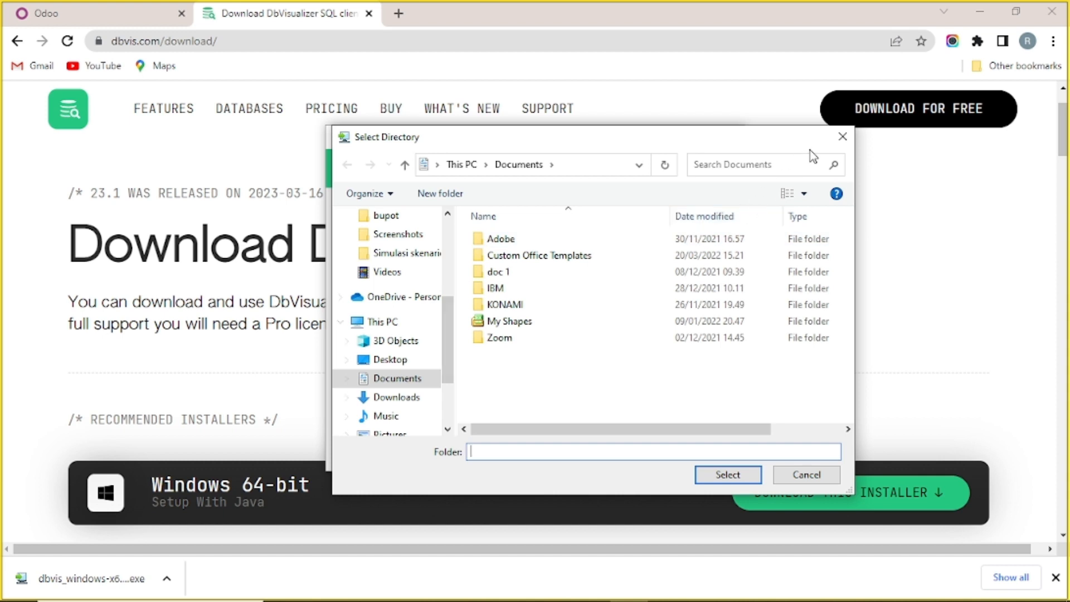
left_click(841, 136)
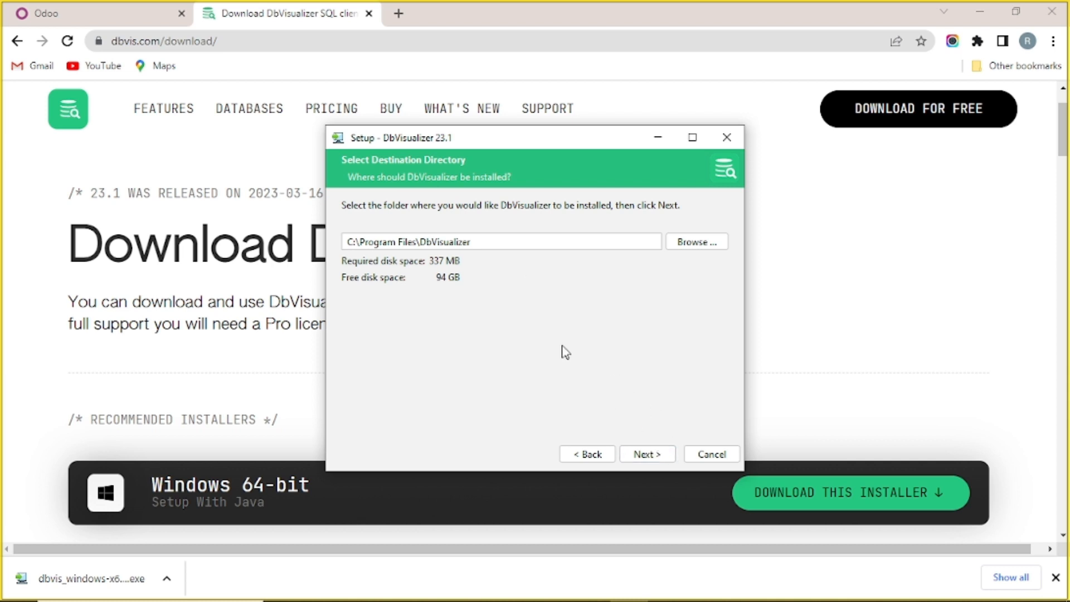
Keep the default Start Menu folder and .sql association, add a desktop icon, and install.
left_click(640, 456)
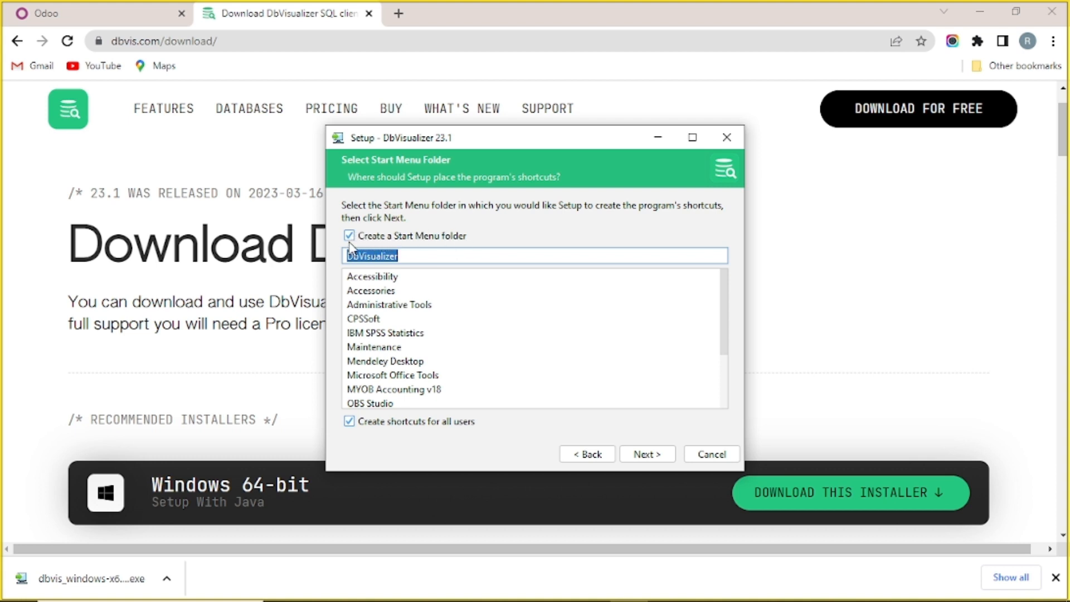
left_click(401, 257)
left_click(655, 460)
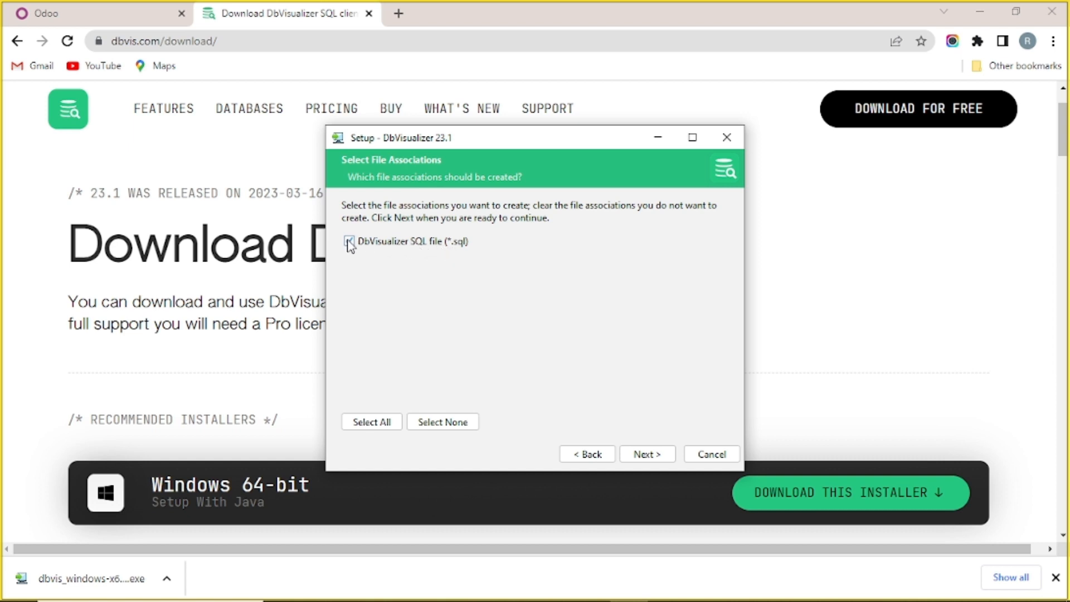
left_click(655, 457)
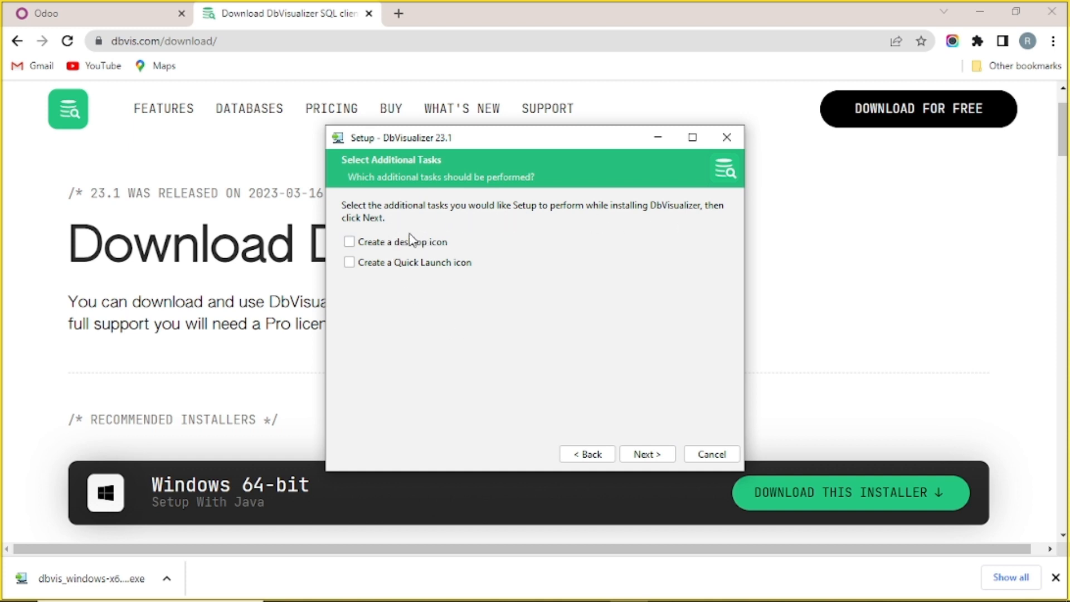
left_click(358, 242)
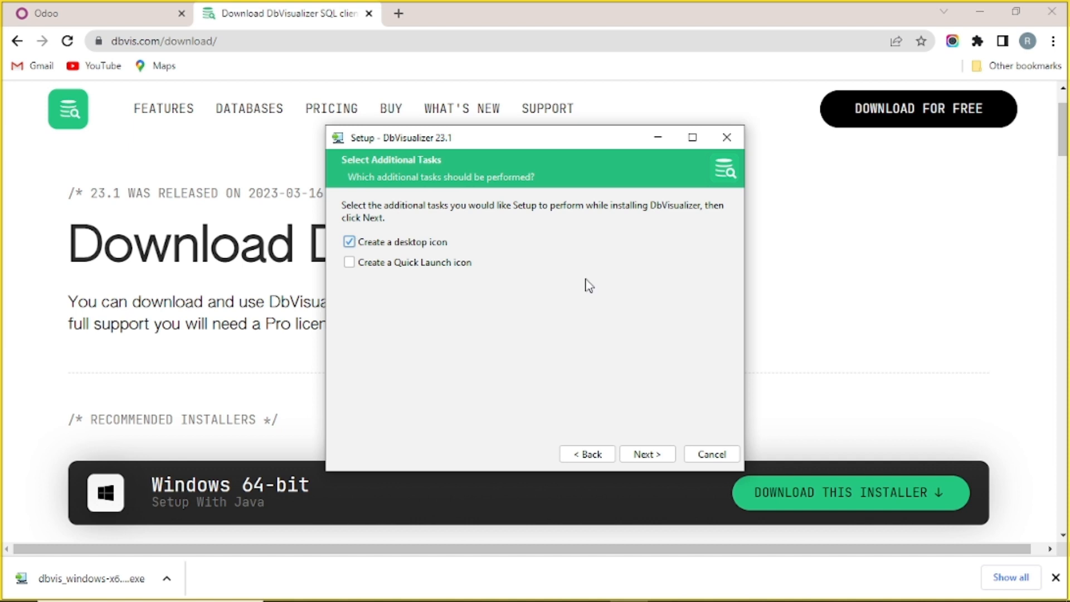
left_click(647, 454)
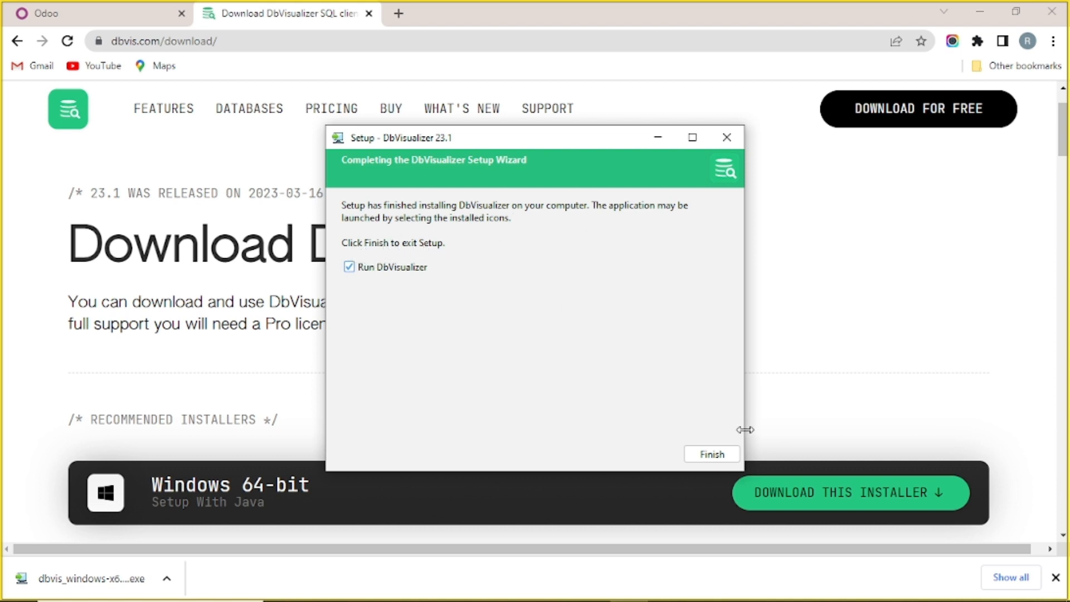
Finish setup with Run DbVisualizer checked, launching DbVisualizer Free 23.1.
left_click(722, 457)
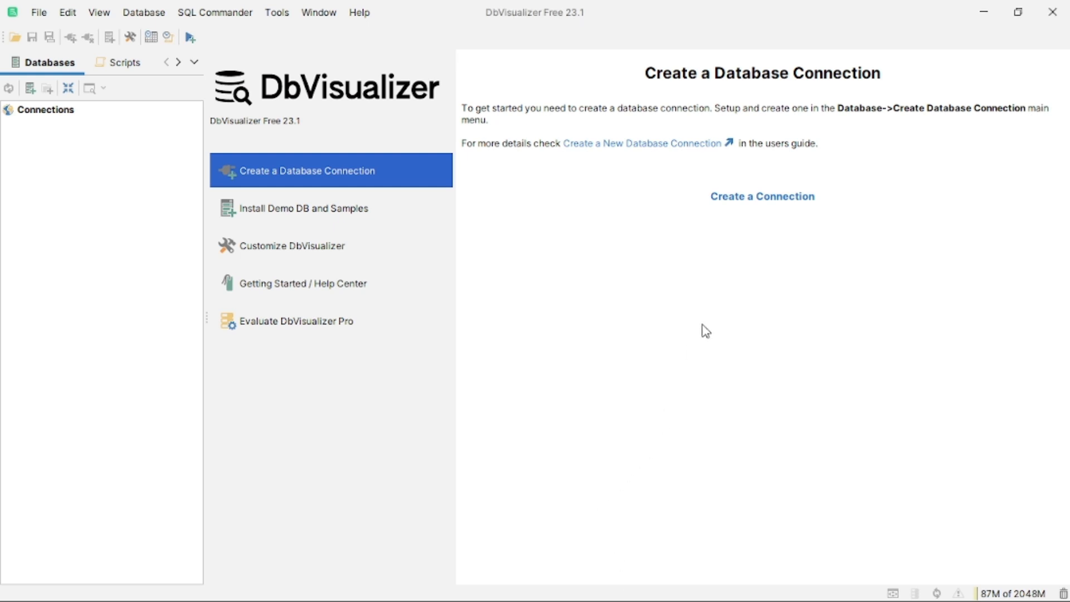
Create a new PostgreSQL connection defaulting to localhost, port 5432, database postgres.
left_click(759, 202)
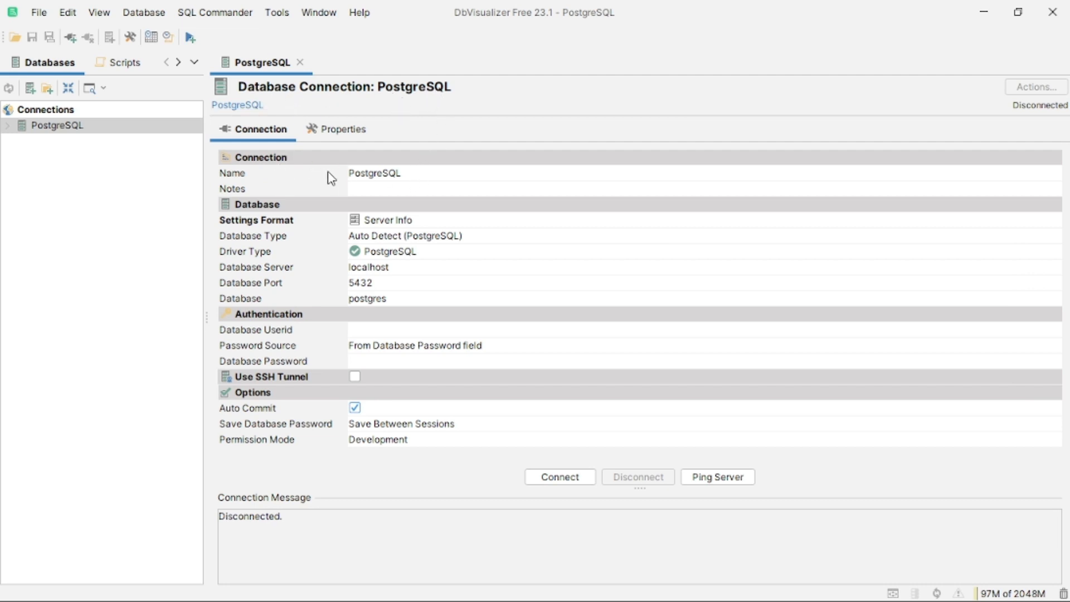
Replace the default connection name with a custom name.
left_click(394, 174)
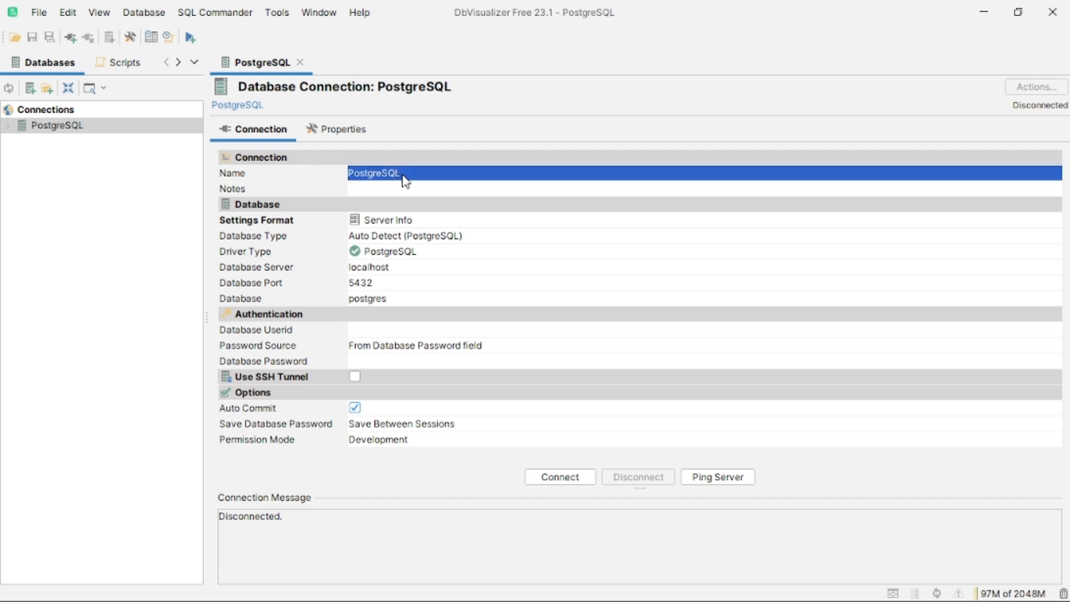
left_click(384, 176)
key("BackSpace")
type("Tugas D")
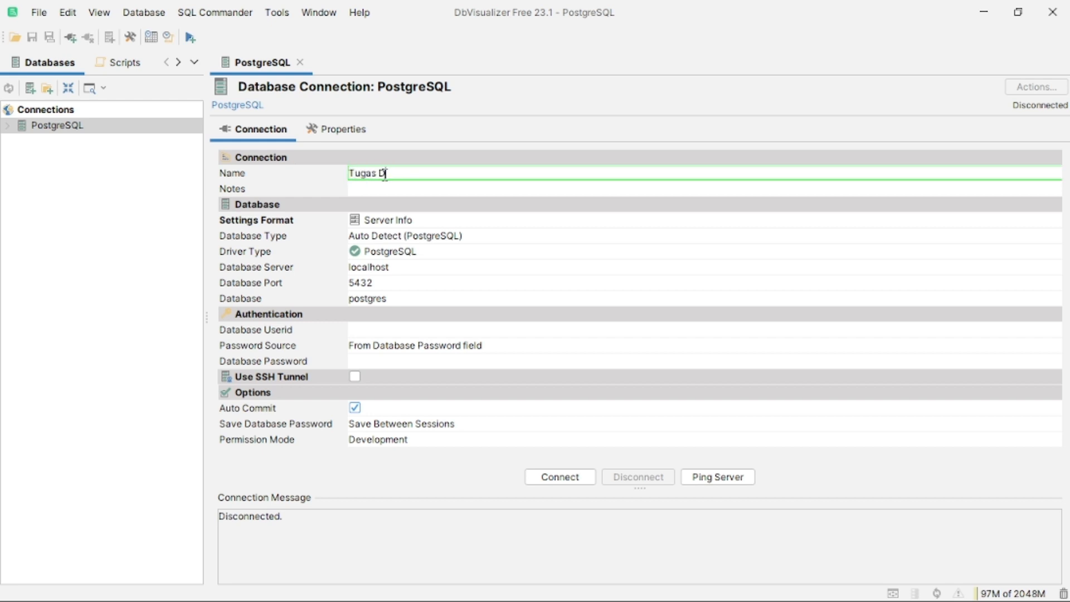
type("bVisualizer Rahayu")
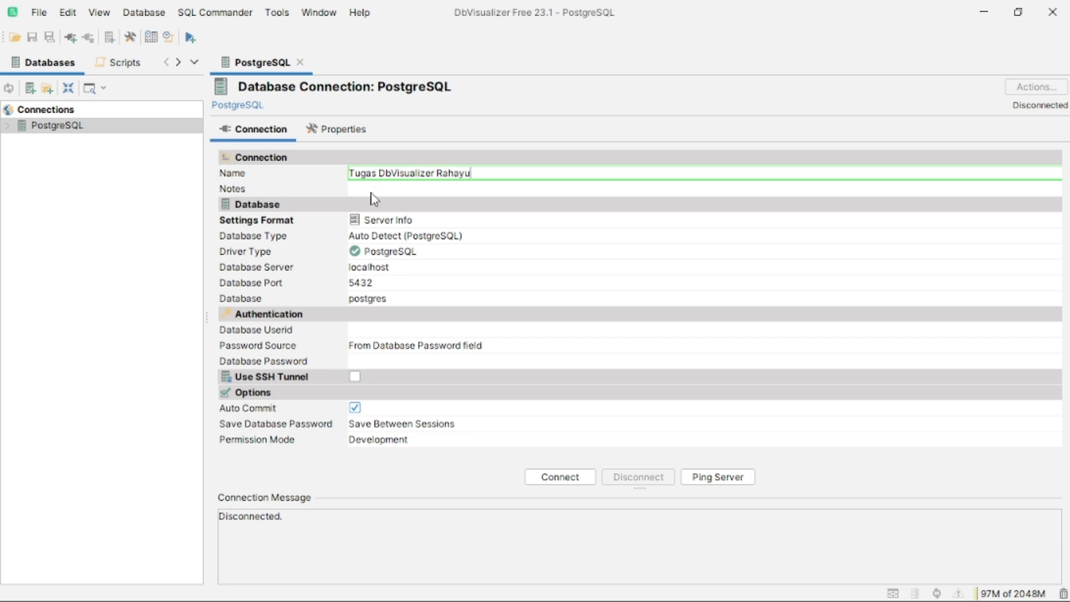
key("Return")
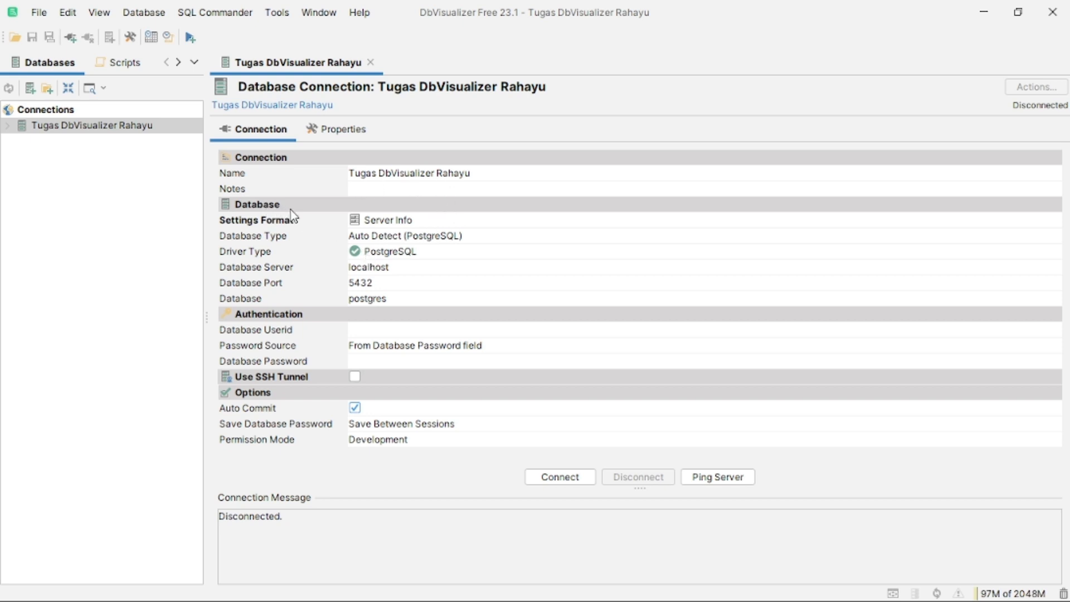
Change the connection's Database field to Odoo.
left_click(389, 304)
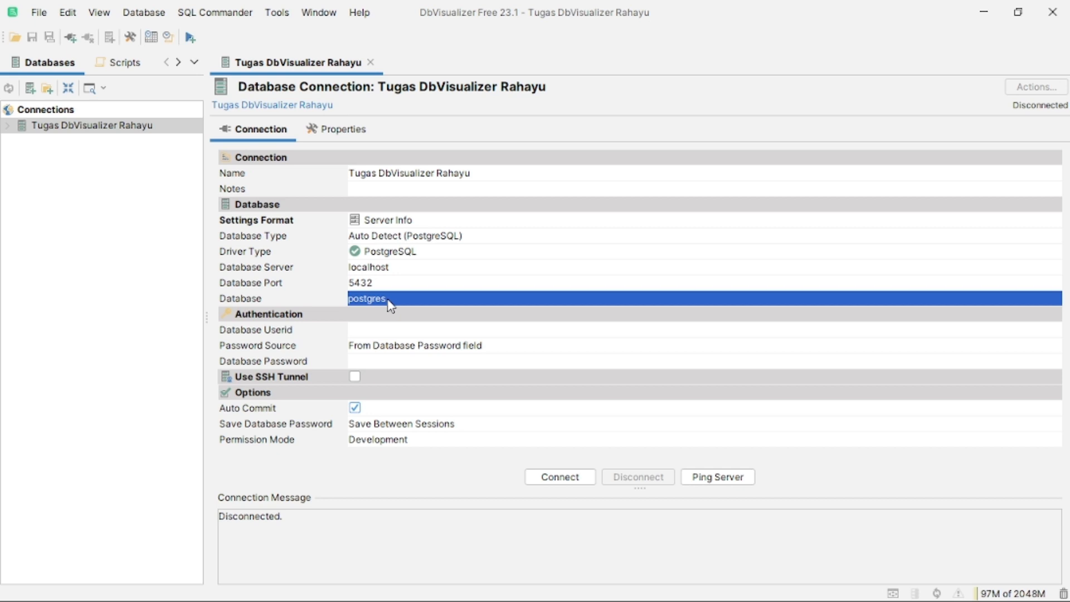
left_click(383, 301)
left_click_drag(393, 301, 361, 305)
left_click(351, 304)
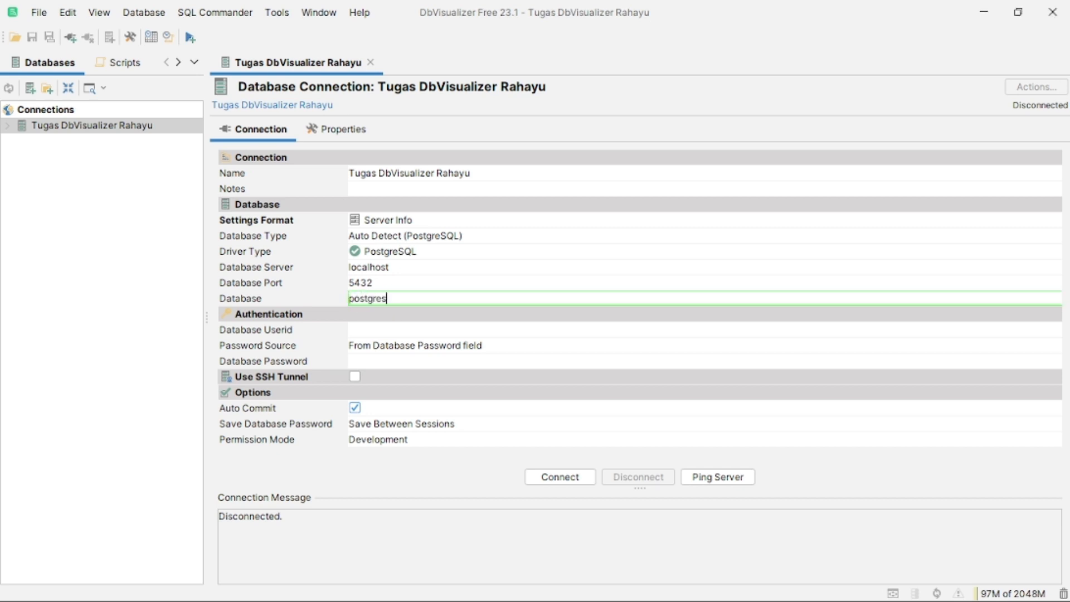
key("alt+Tab")
double_click(344, 302)
type("Odoo")
left_click(365, 317)
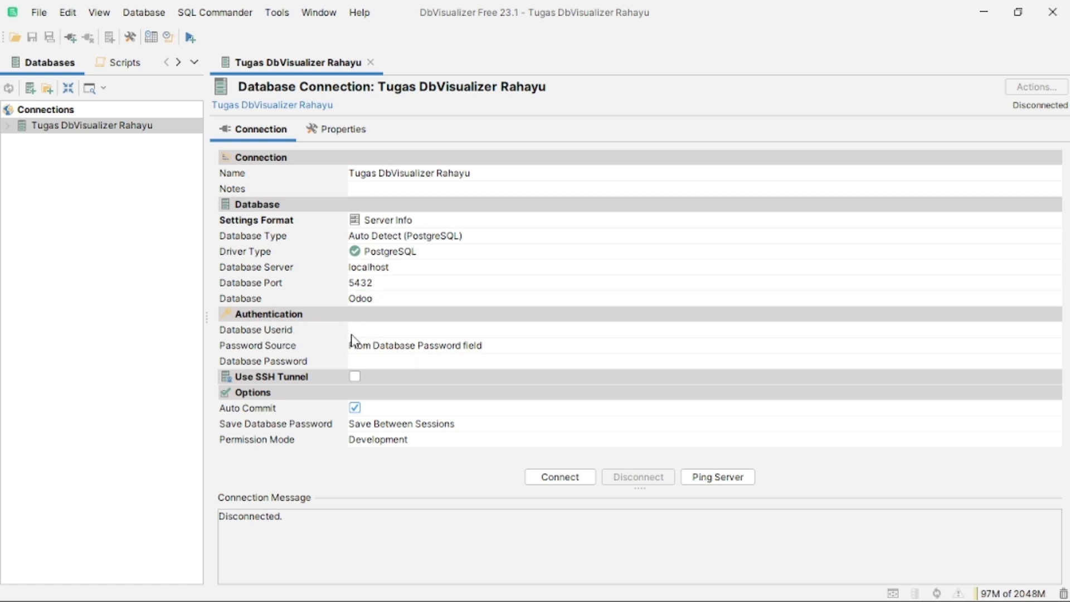
Enter the database user ID and password for the connection.
left_click(360, 333)
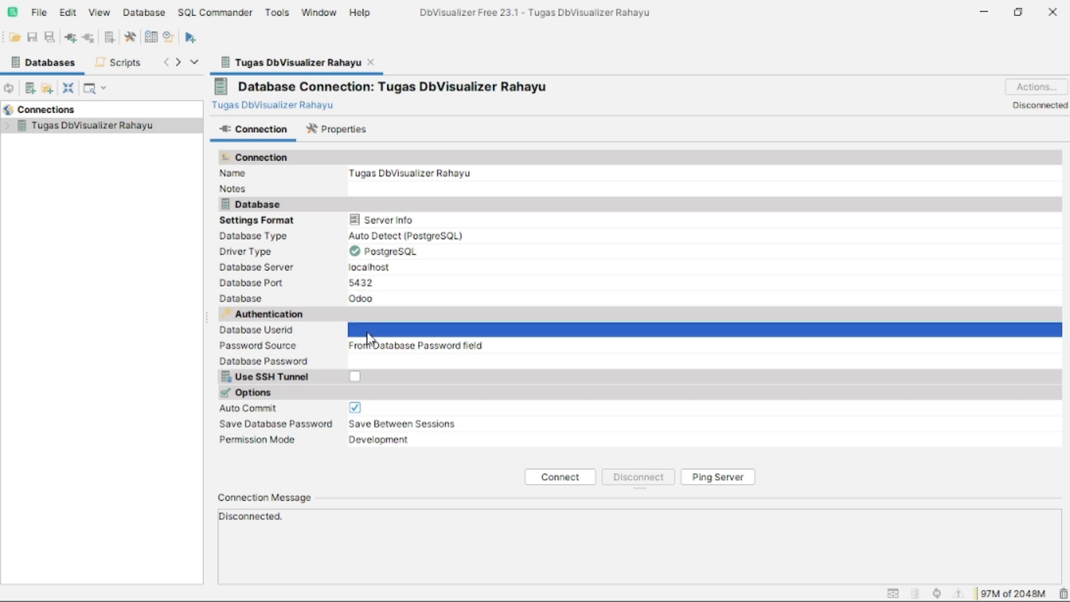
left_click(366, 334)
type("openpg")
left_click(371, 362)
left_click(372, 362)
type("openpgpwd")
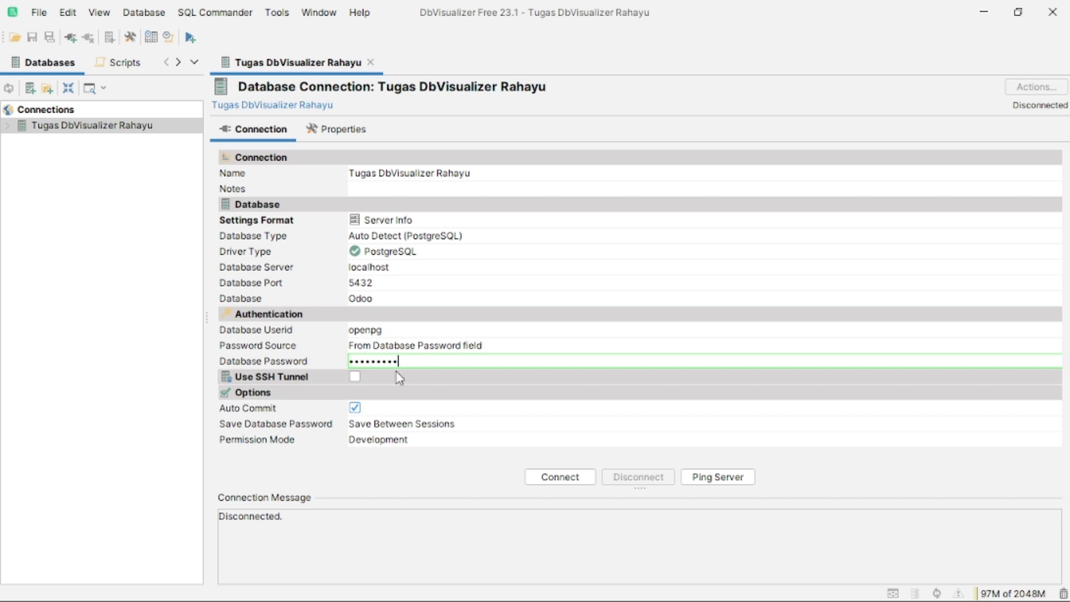
left_click(723, 477)
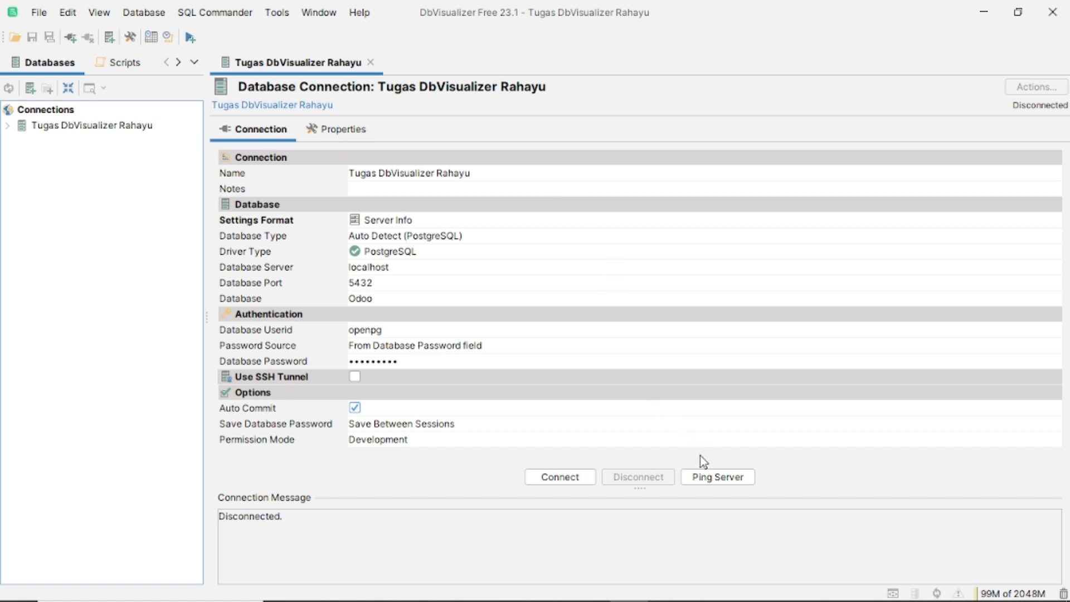
left_click(720, 485)
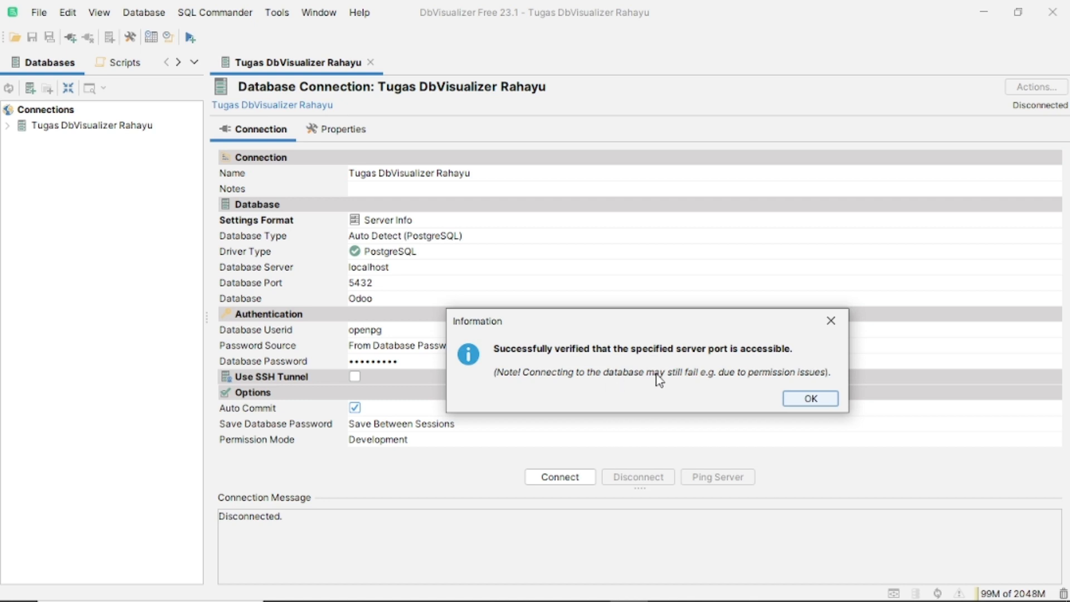
left_click(811, 400)
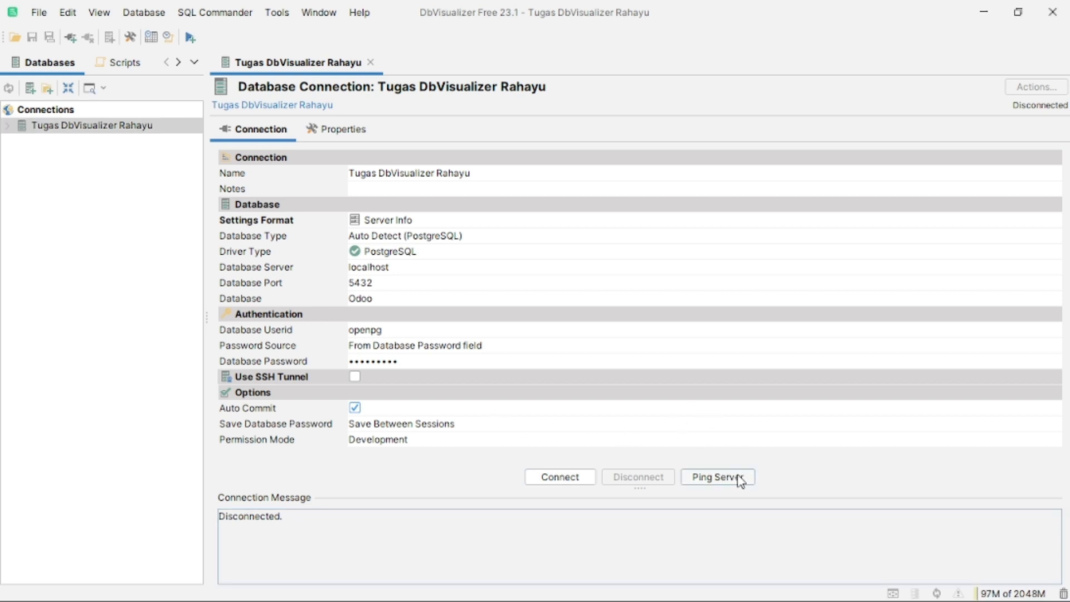
left_click(569, 484)
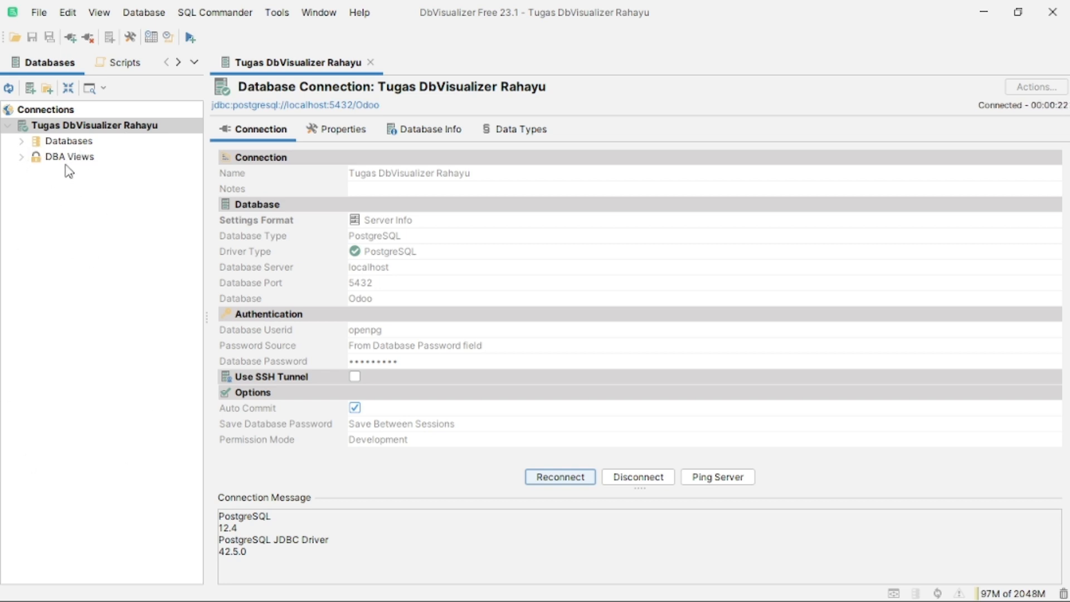
Expand Databases > Odoo > Schemas > public in the object tree.
left_click(22, 143)
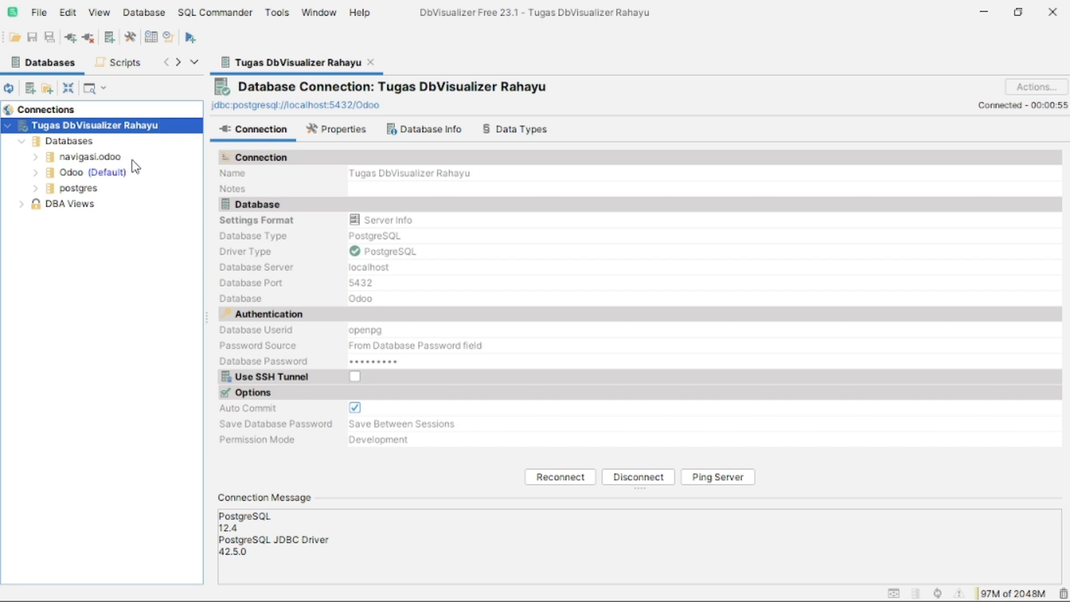
left_click(60, 178)
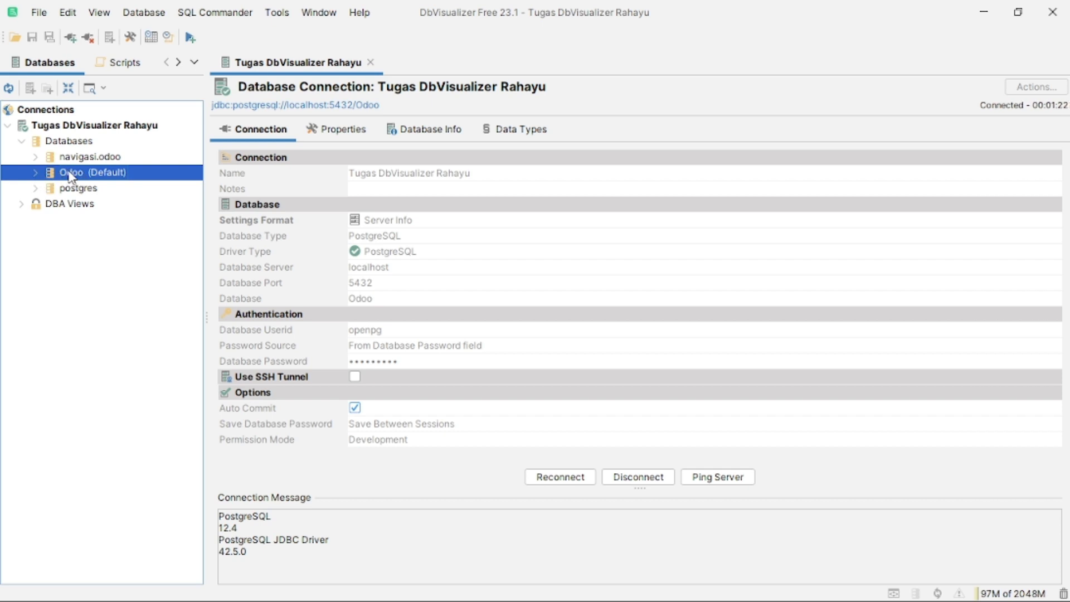
left_click(35, 172)
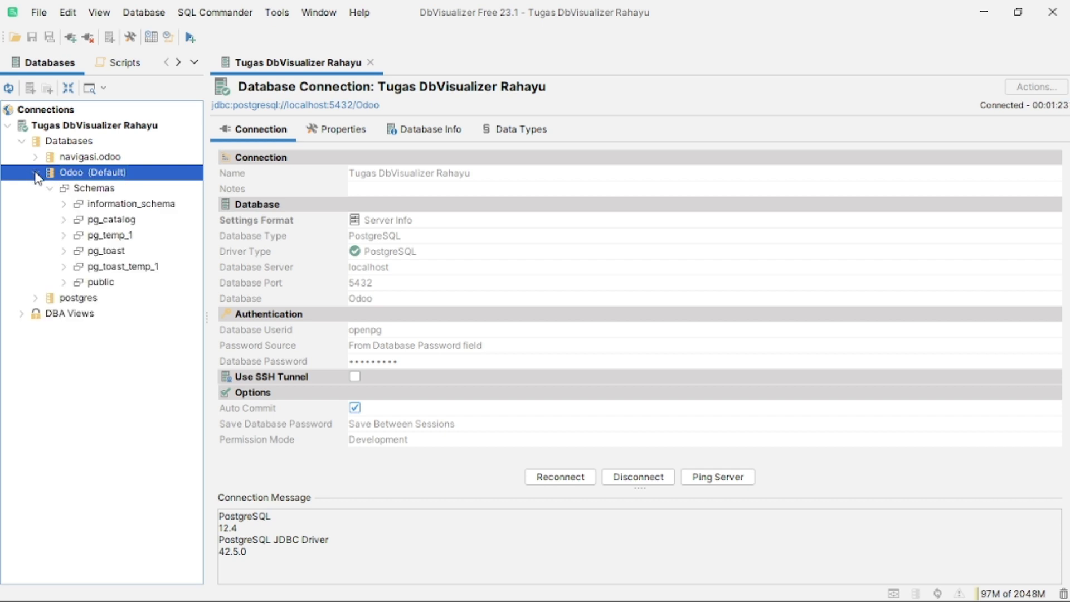
left_click(66, 283)
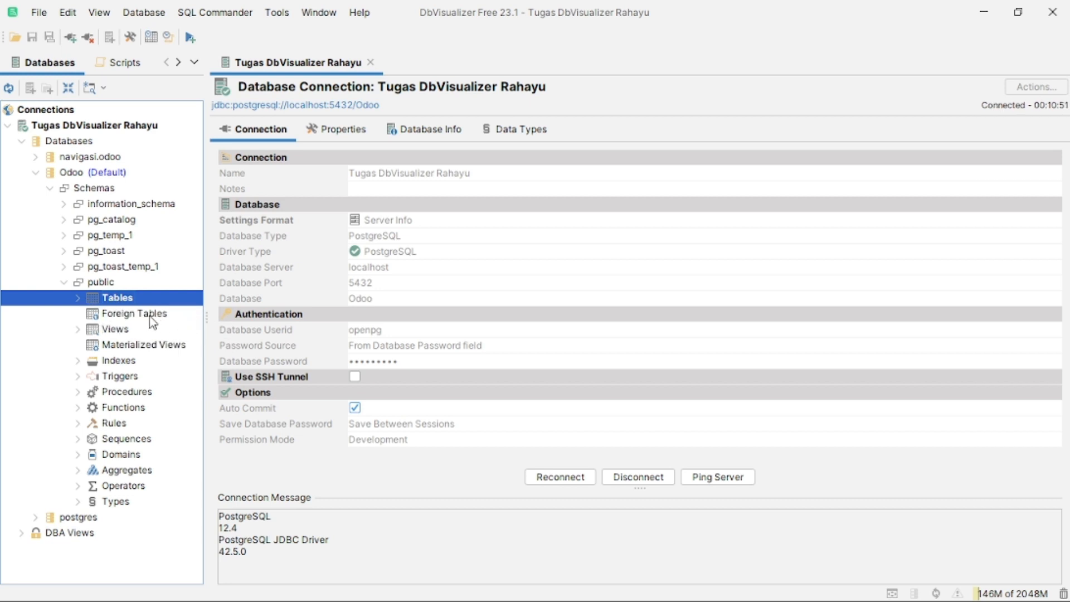
Filter the public tables for 'purchase ord' and open purchase_order in its own tab.
key("Return")
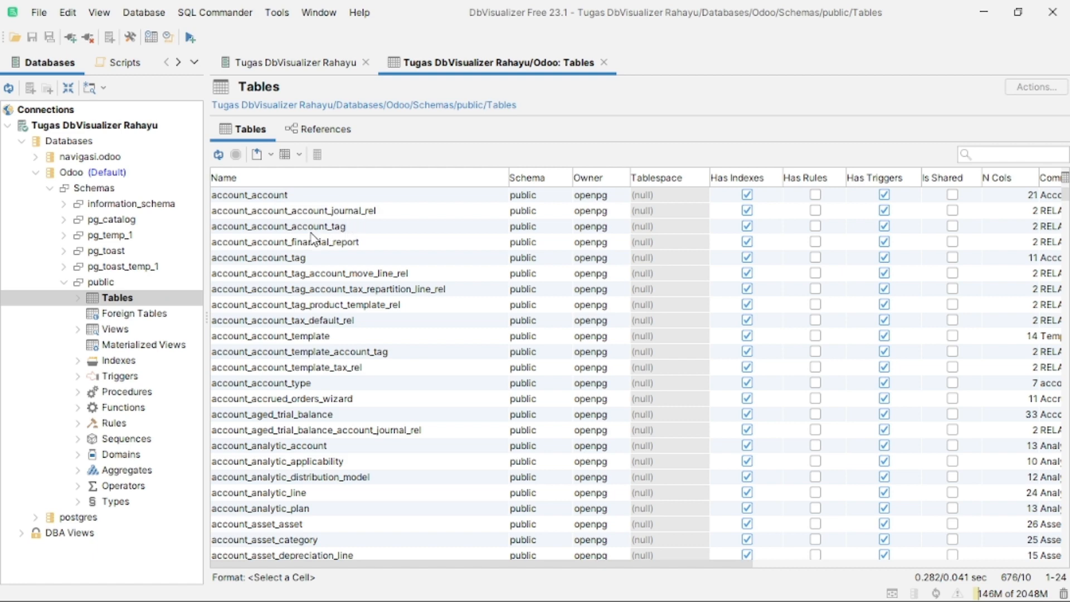
scroll(315, 237, "down", 6)
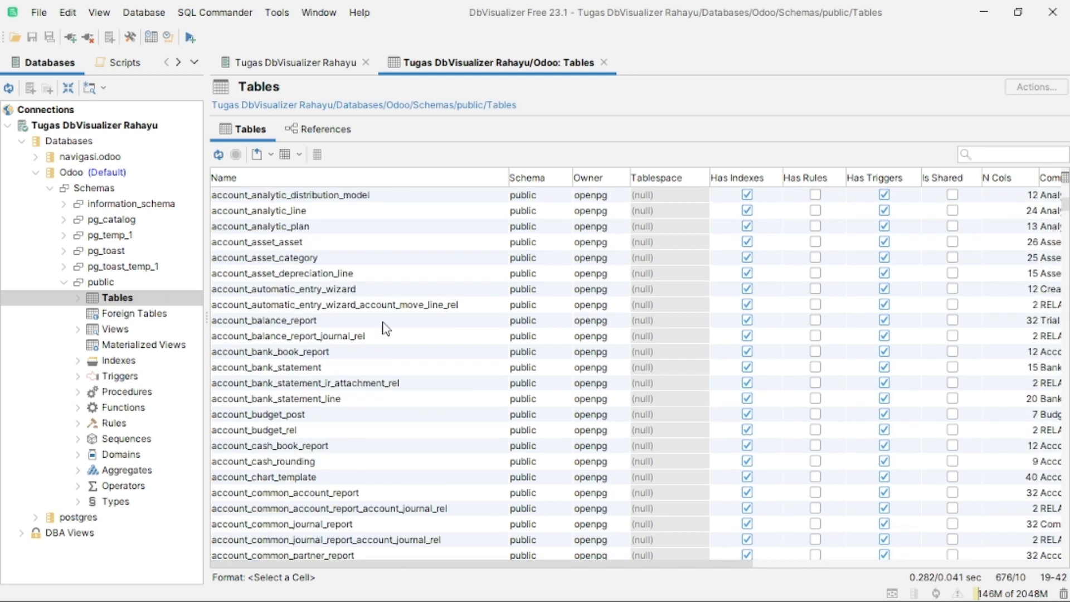
scroll(385, 327, "up", 6)
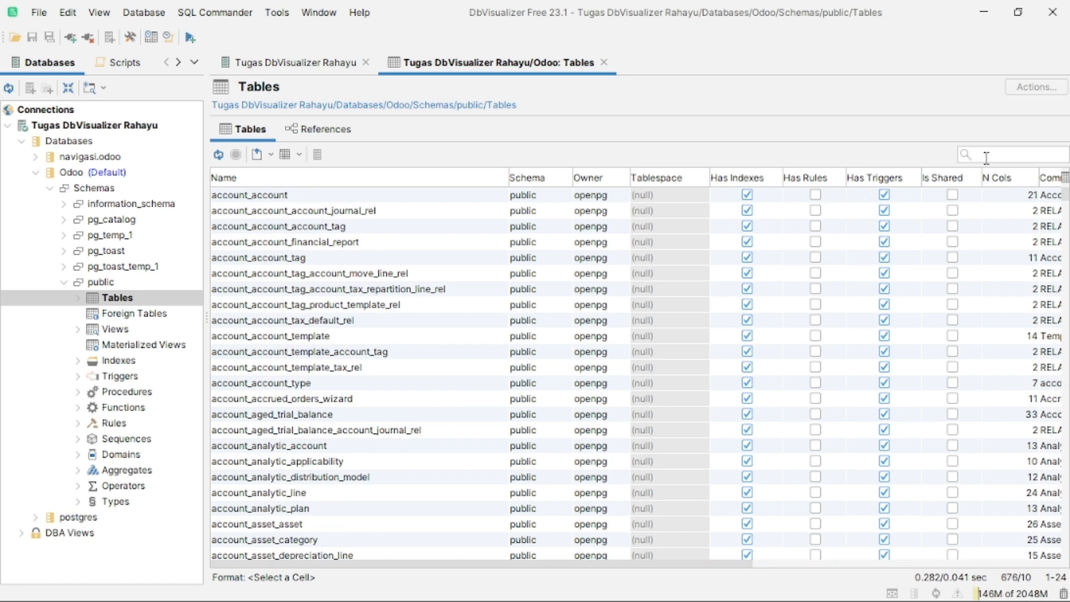
type("pur")
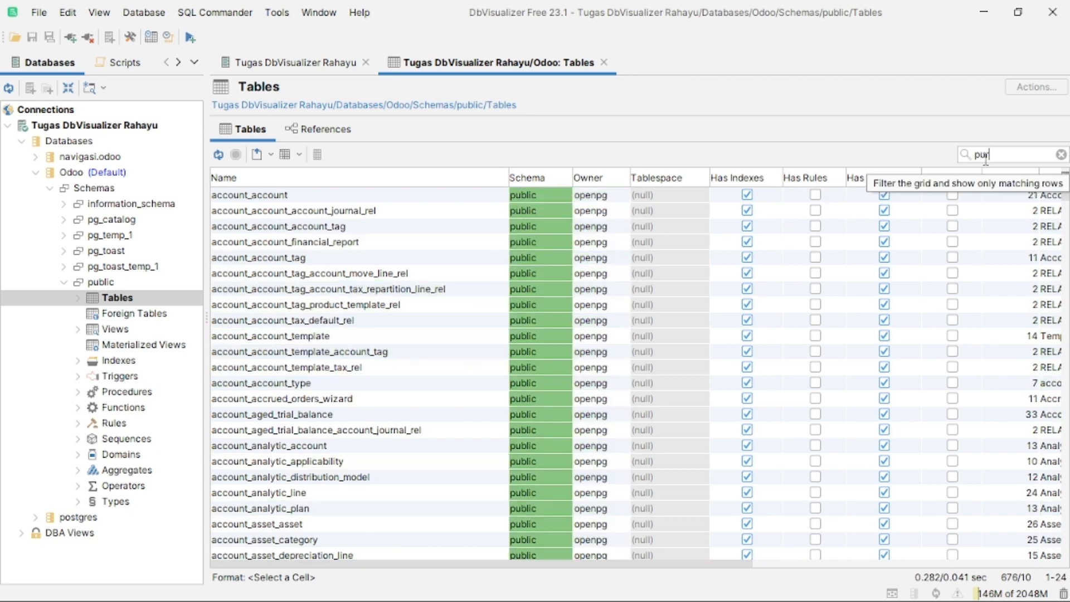
type("chase order")
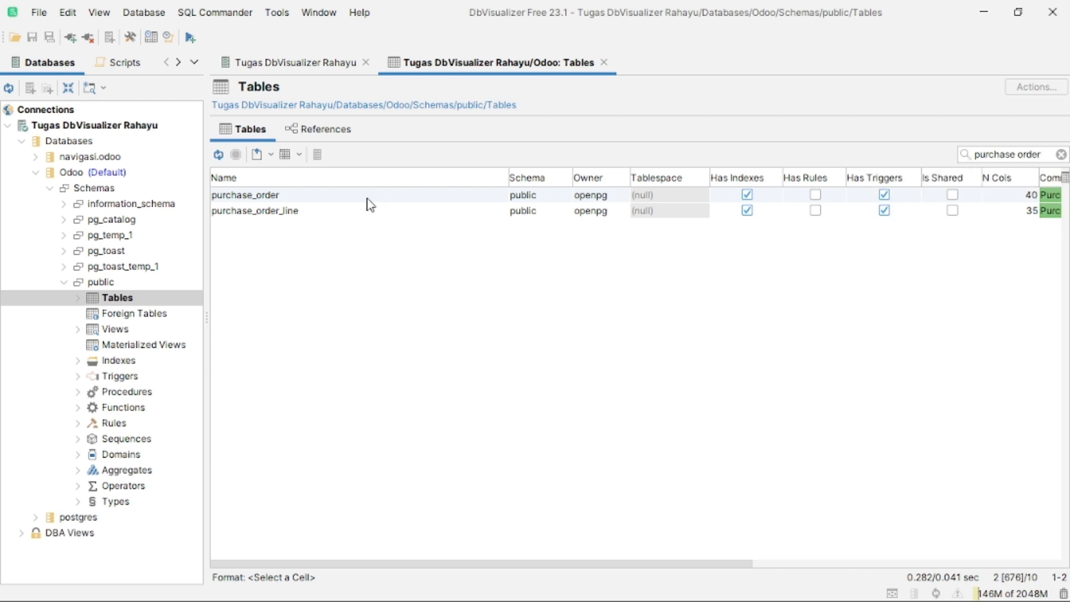
left_click(272, 197)
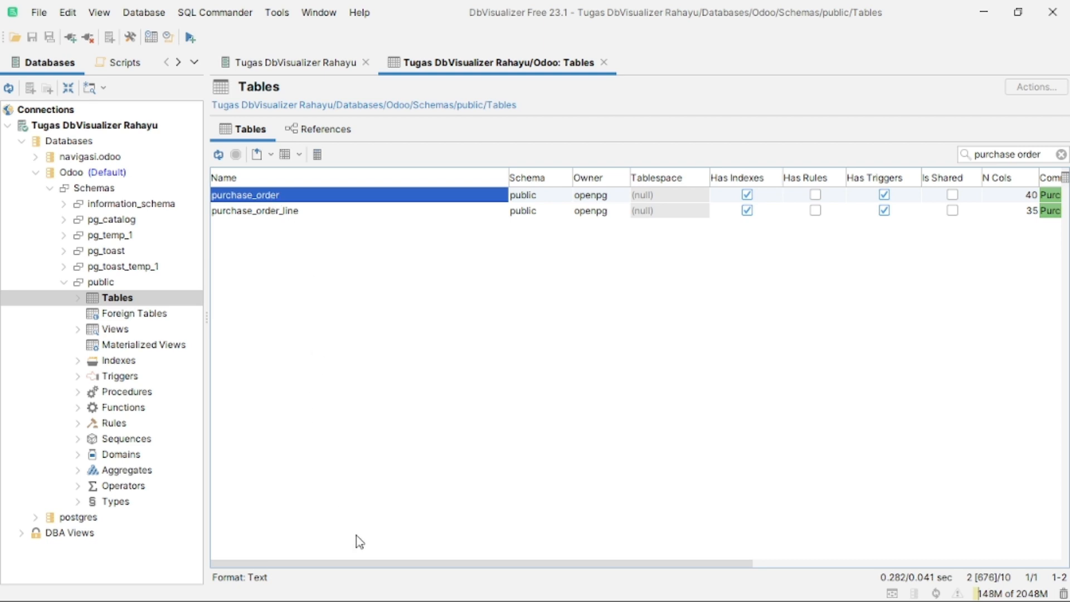
key("Return")
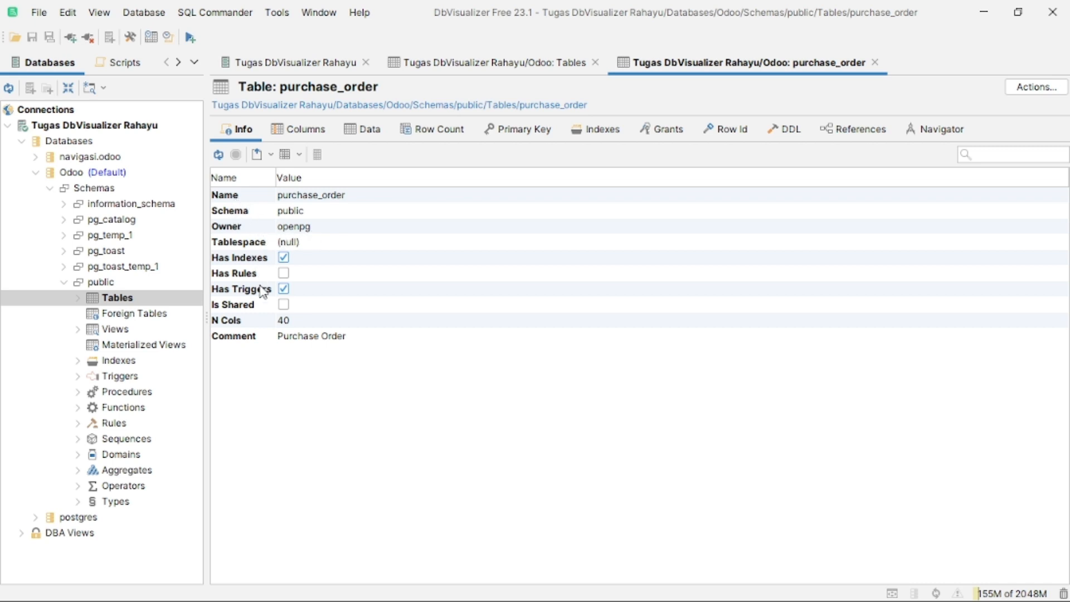
Review purchase_order's Columns and Data, then show its References graph of 19 tables.
left_click(302, 133)
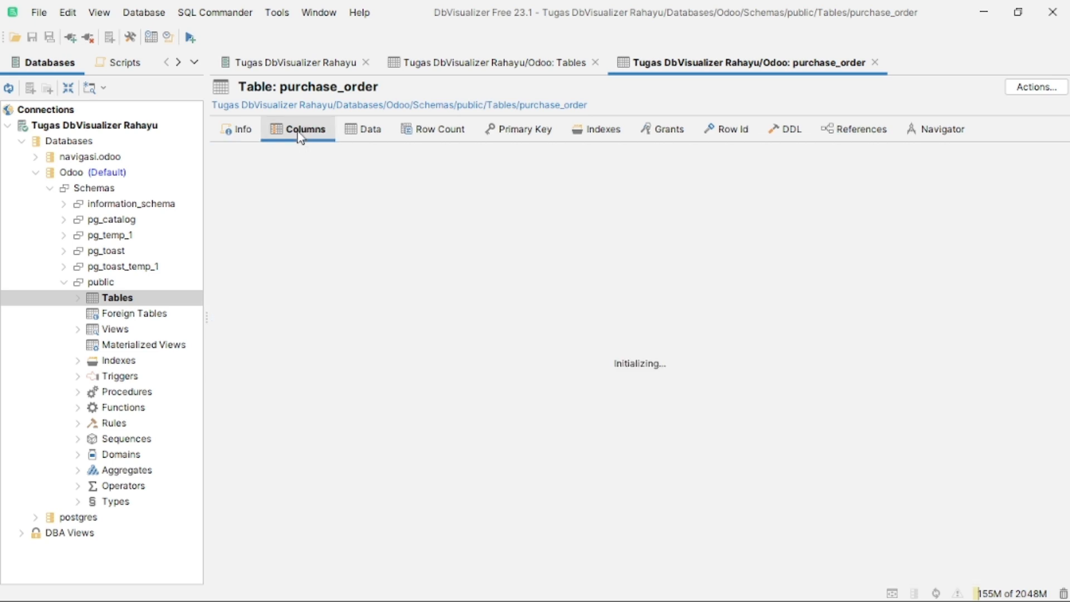
scroll(363, 298, "down", 4)
scroll(363, 295, "up", 4)
left_click(367, 130)
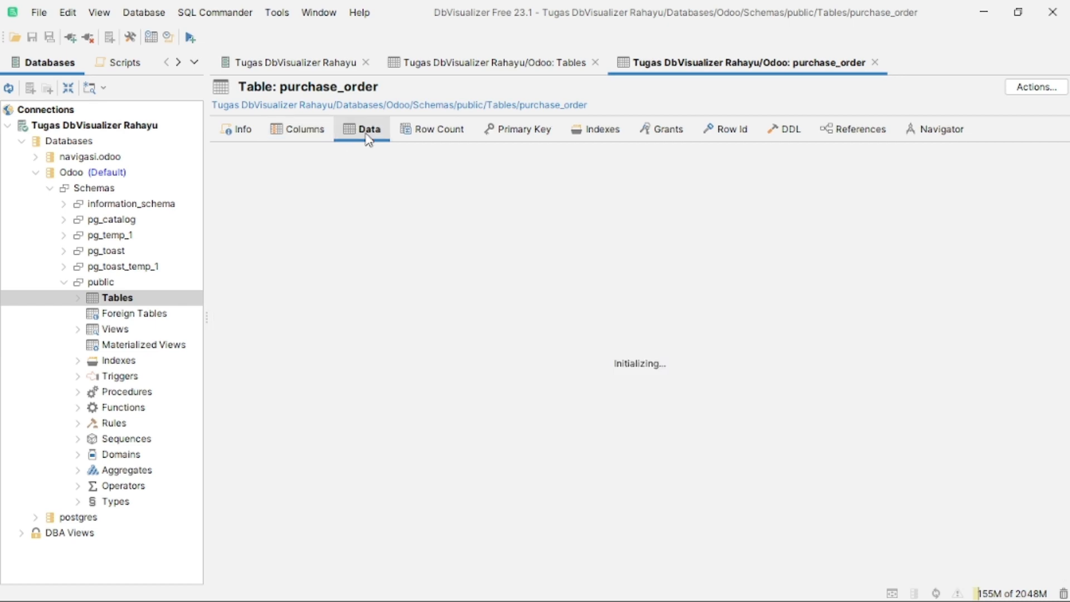
scroll(373, 306, "down", 4)
scroll(446, 362, "up", 4)
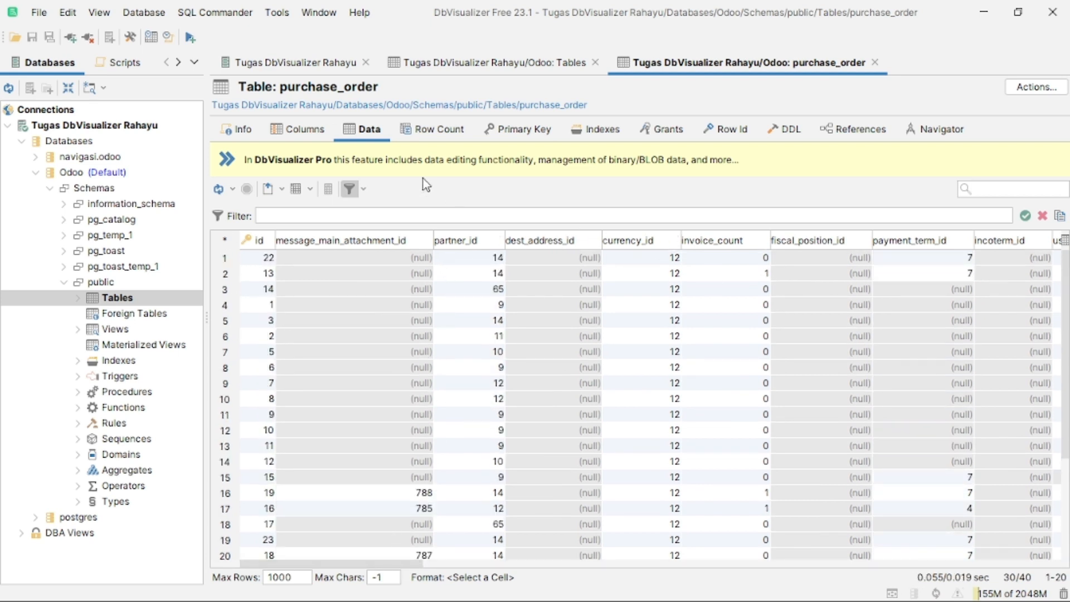
left_click(861, 132)
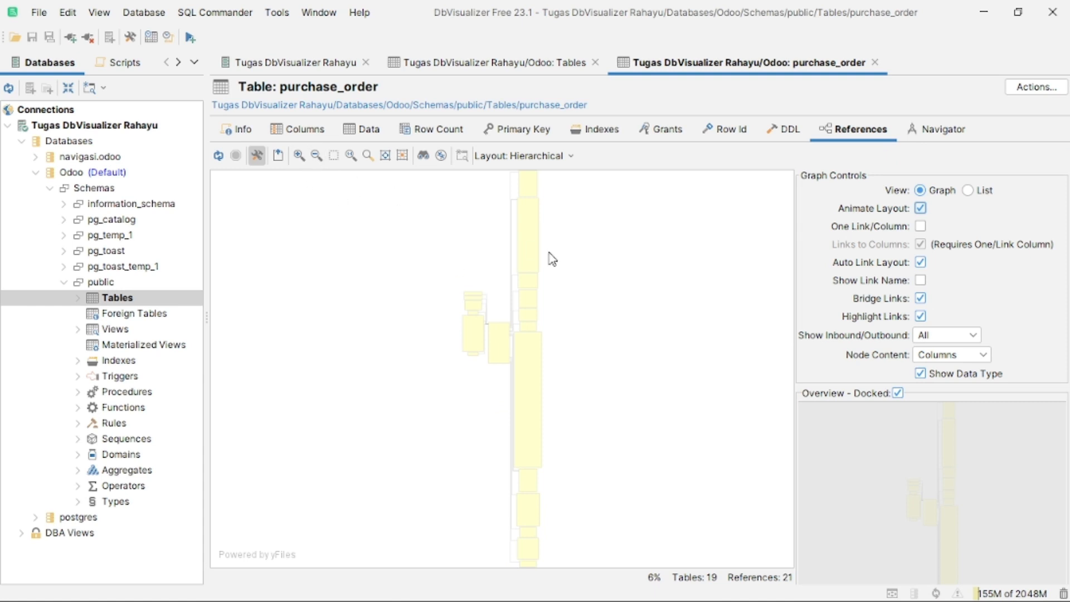
Zoom in on the purchase_order references graph until table column names become readable.
left_click(298, 157)
left_click(299, 157)
left_click(299, 156)
left_click(299, 156)
left_click(299, 157)
left_click(299, 156)
left_click(299, 156)
left_click(300, 156)
left_click(299, 157)
left_click(298, 156)
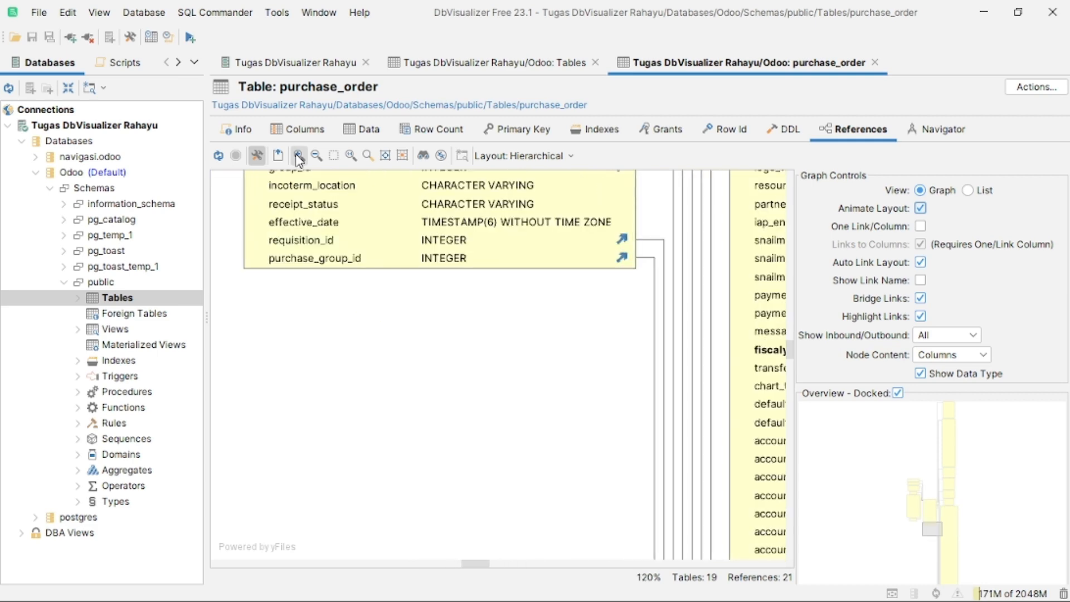
Scroll and pan around the enlarged graph to read linked tables like res_company and account_incoterms.
scroll(495, 485, "up", 2)
scroll(559, 425, "up", 8)
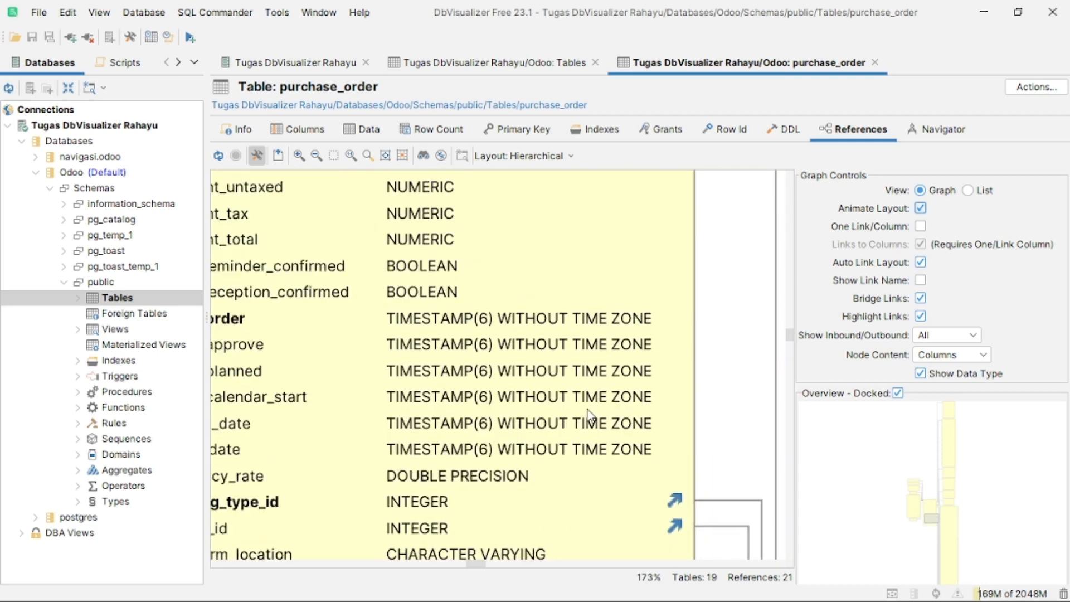
scroll(565, 463, "up", 5)
left_click_drag(474, 563, 444, 564)
scroll(506, 473, "up", 3)
scroll(507, 473, "up", 12)
scroll(511, 480, "down", 15)
scroll(506, 509, "down", 5)
scroll(493, 496, "down", 20)
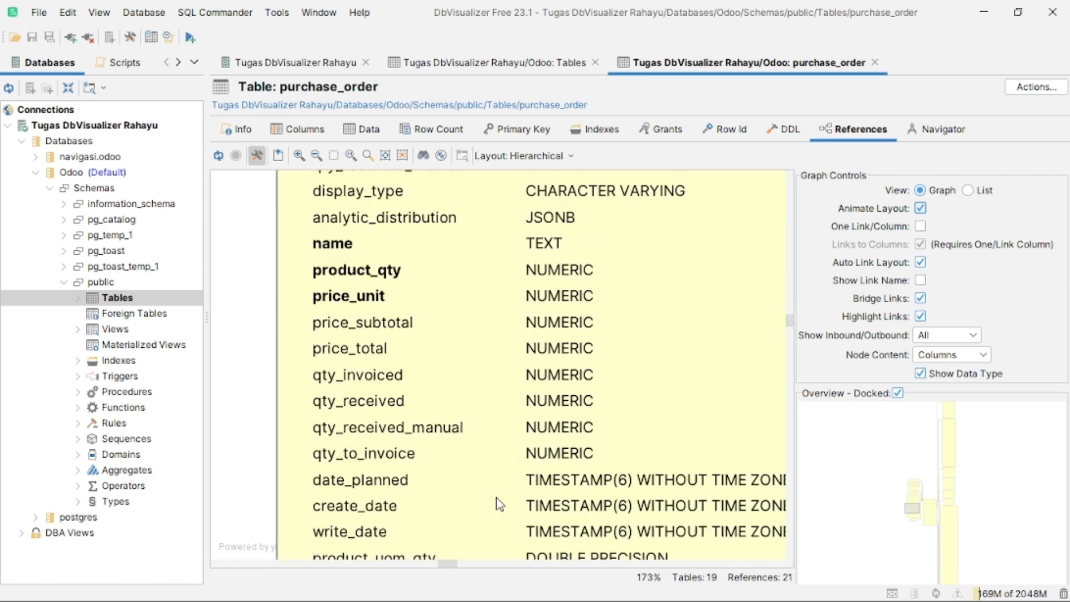
left_click_drag(453, 565, 478, 564)
scroll(456, 499, "up", 10)
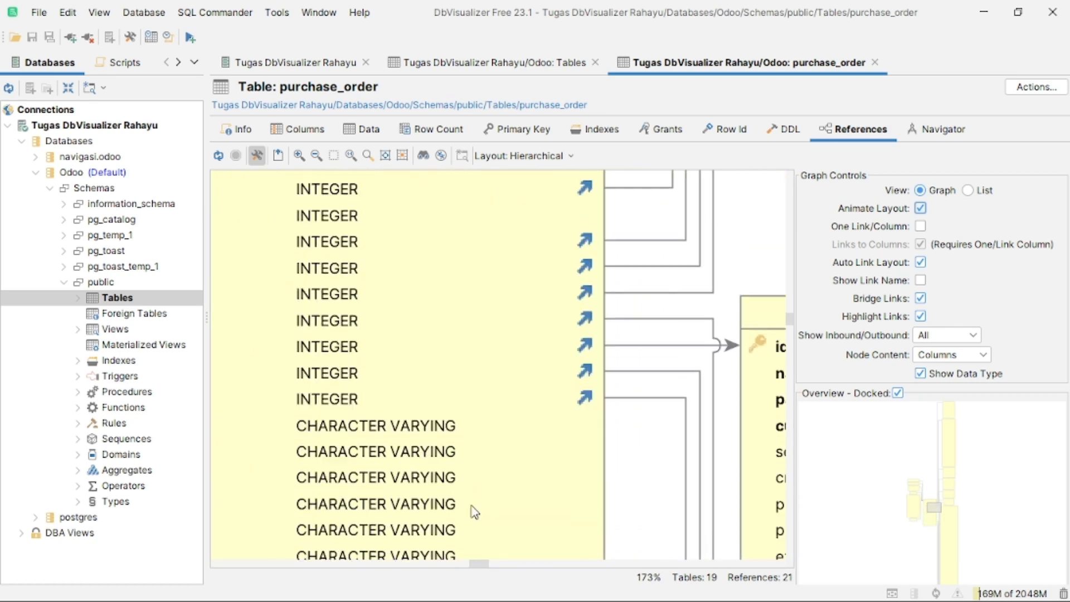
Zoom the graph back out twice to 88% so more neighbouring tables fit in view.
left_click(316, 155)
left_click(316, 156)
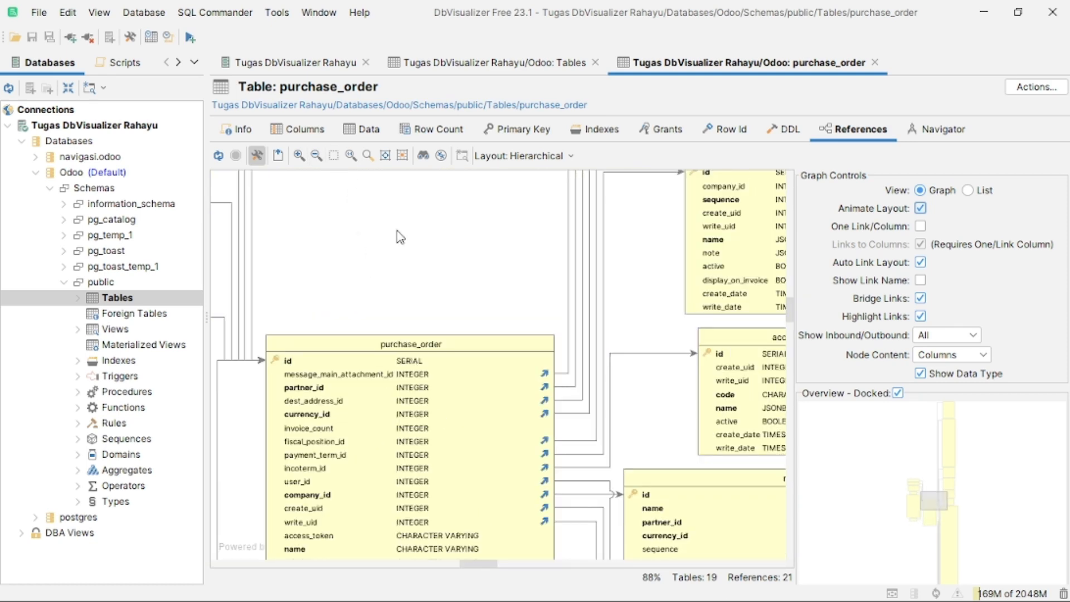
left_click_drag(484, 561, 490, 566)
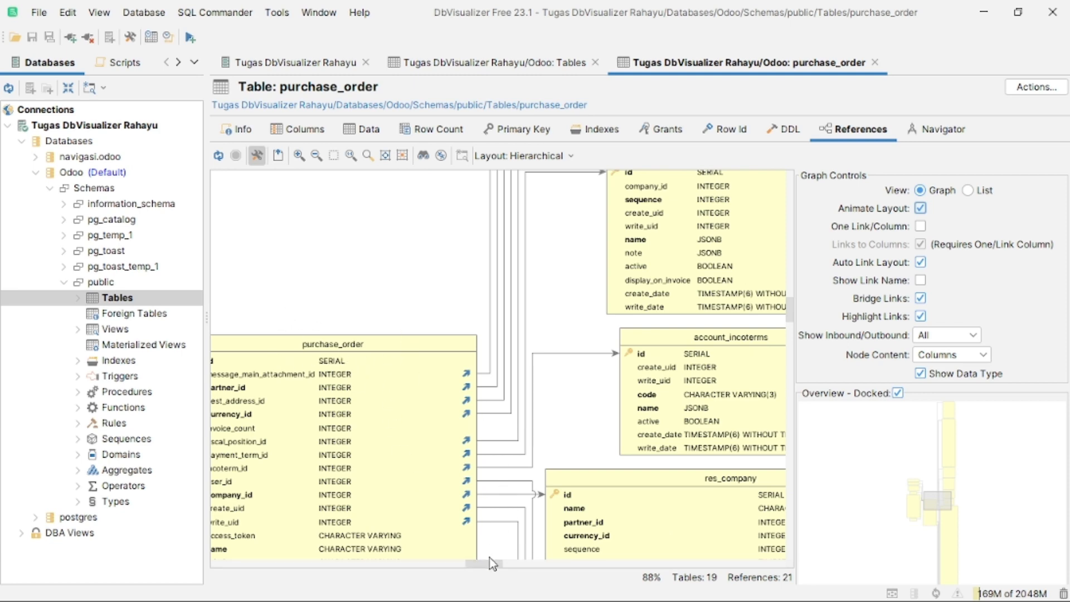
left_click_drag(490, 563, 501, 563)
scroll(482, 445, "up", 10)
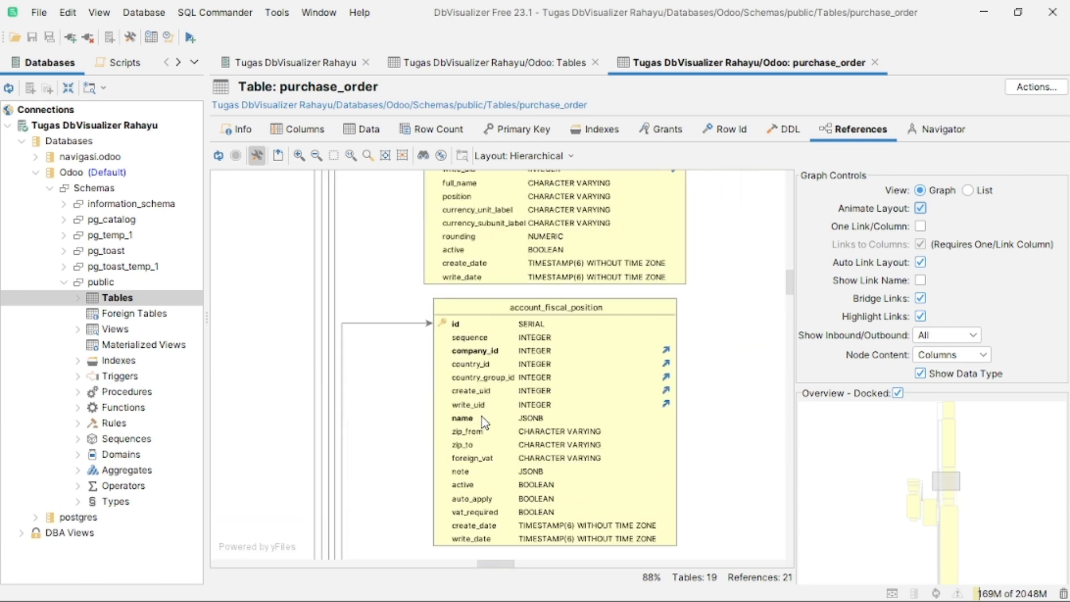
scroll(457, 432, "down", 10)
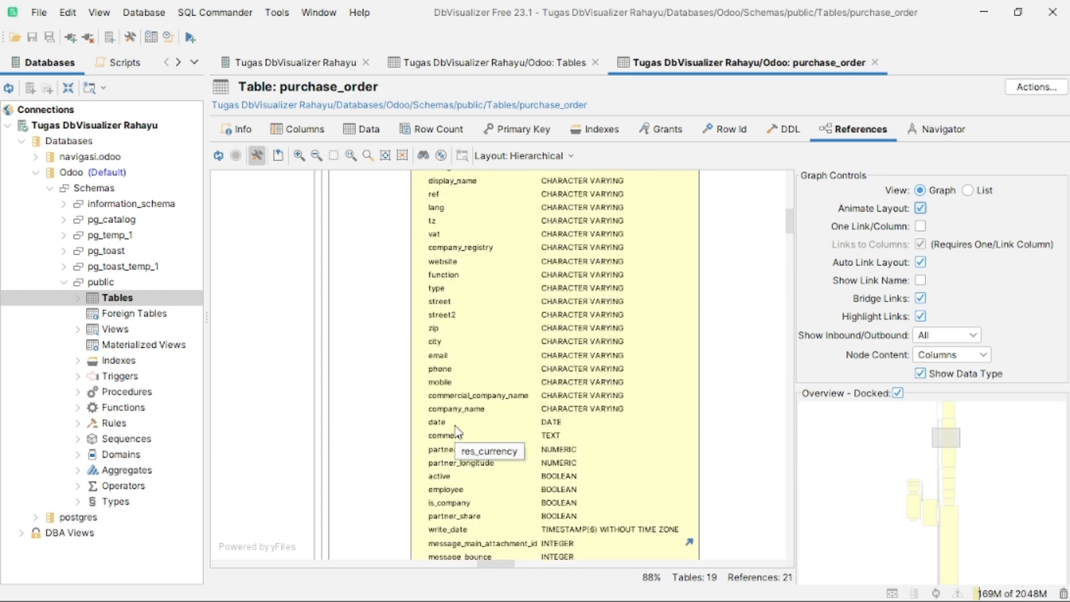
scroll(500, 380, "up", 10)
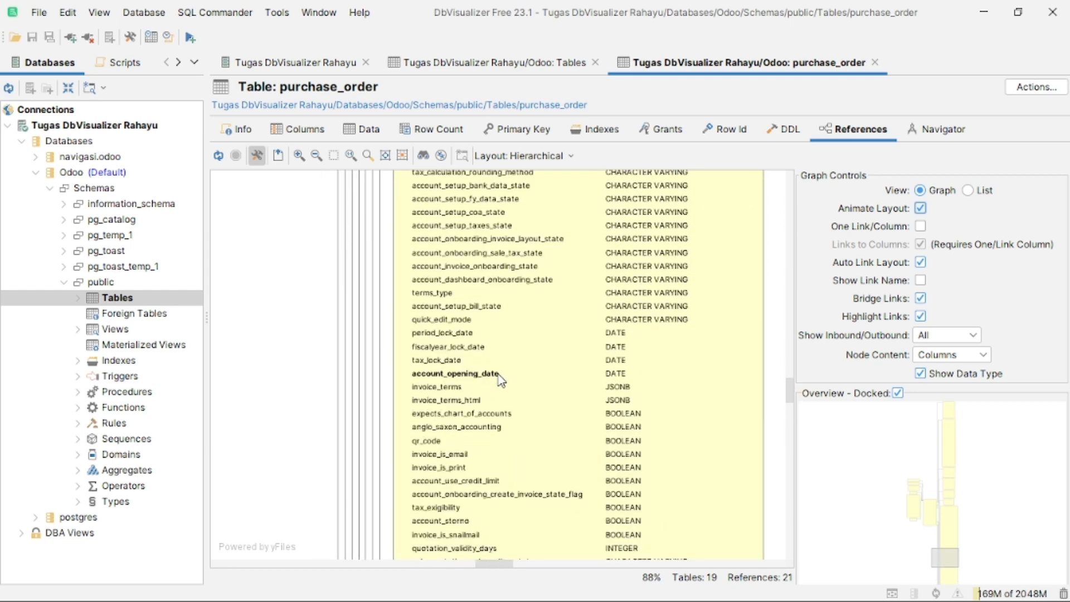
scroll(507, 393, "up", 1)
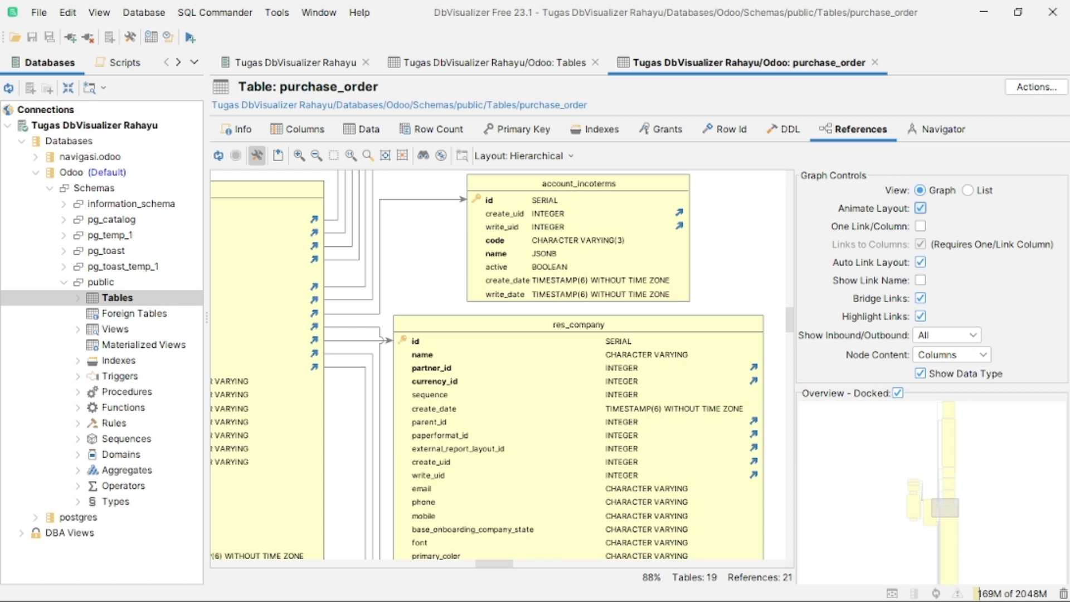
left_click(594, 588)
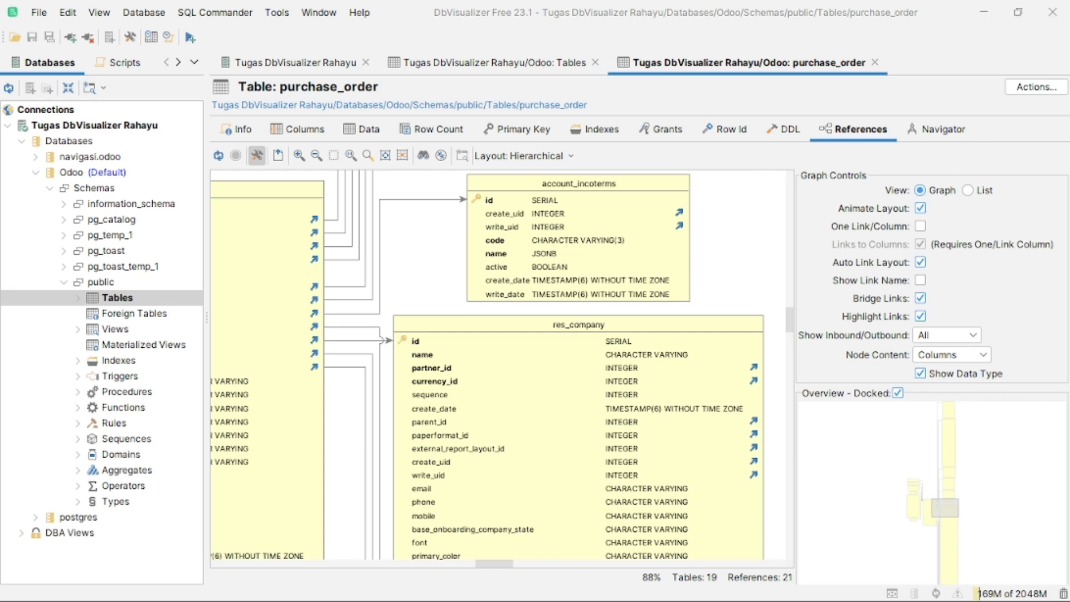